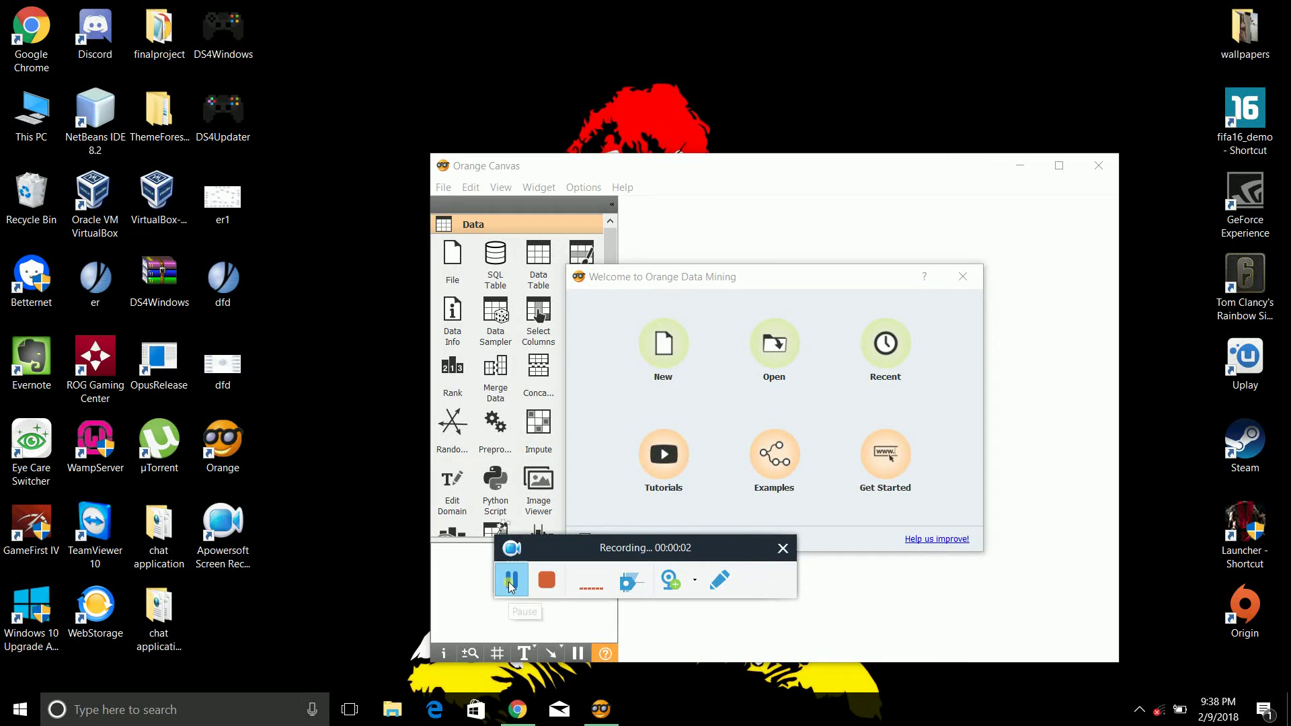
Step: Launch Orange Data Mining from its desktop shortcut to reach the canvas and Welcome dialog
{"action": "left_click", "coordinate": [511, 580]}
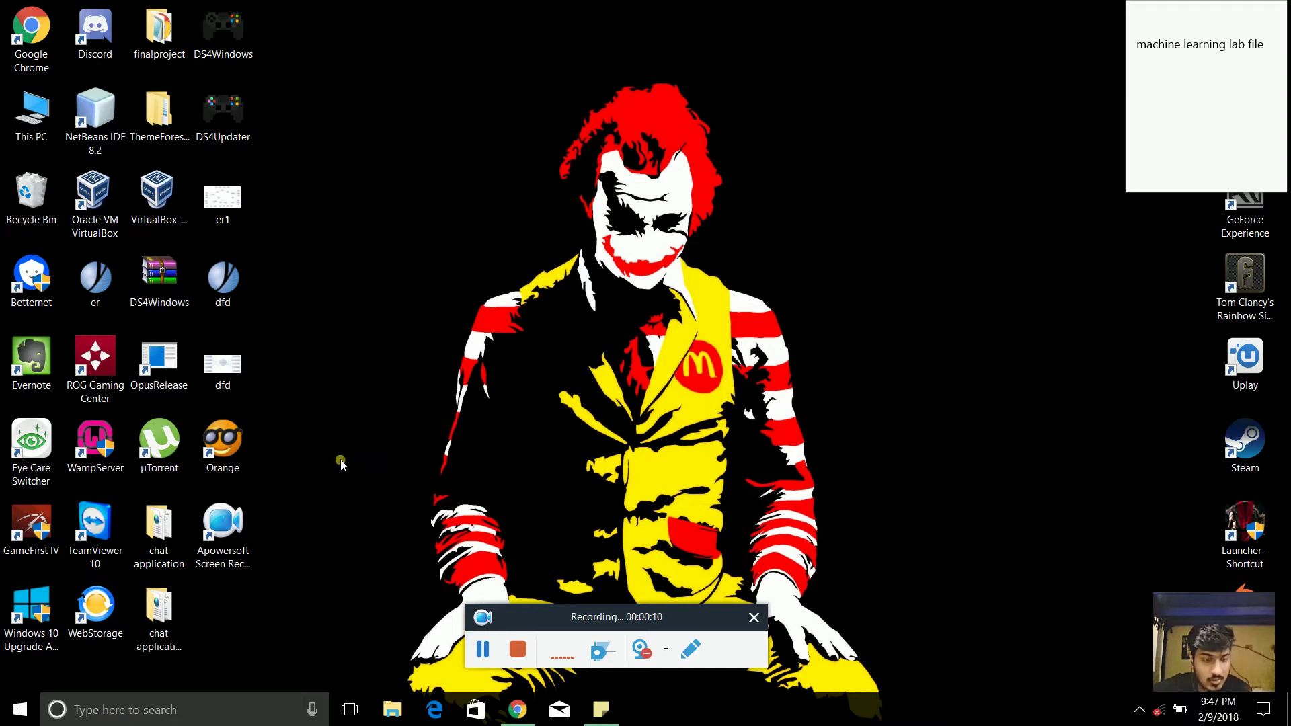
{"action": "double_click", "coordinate": [238, 447]}
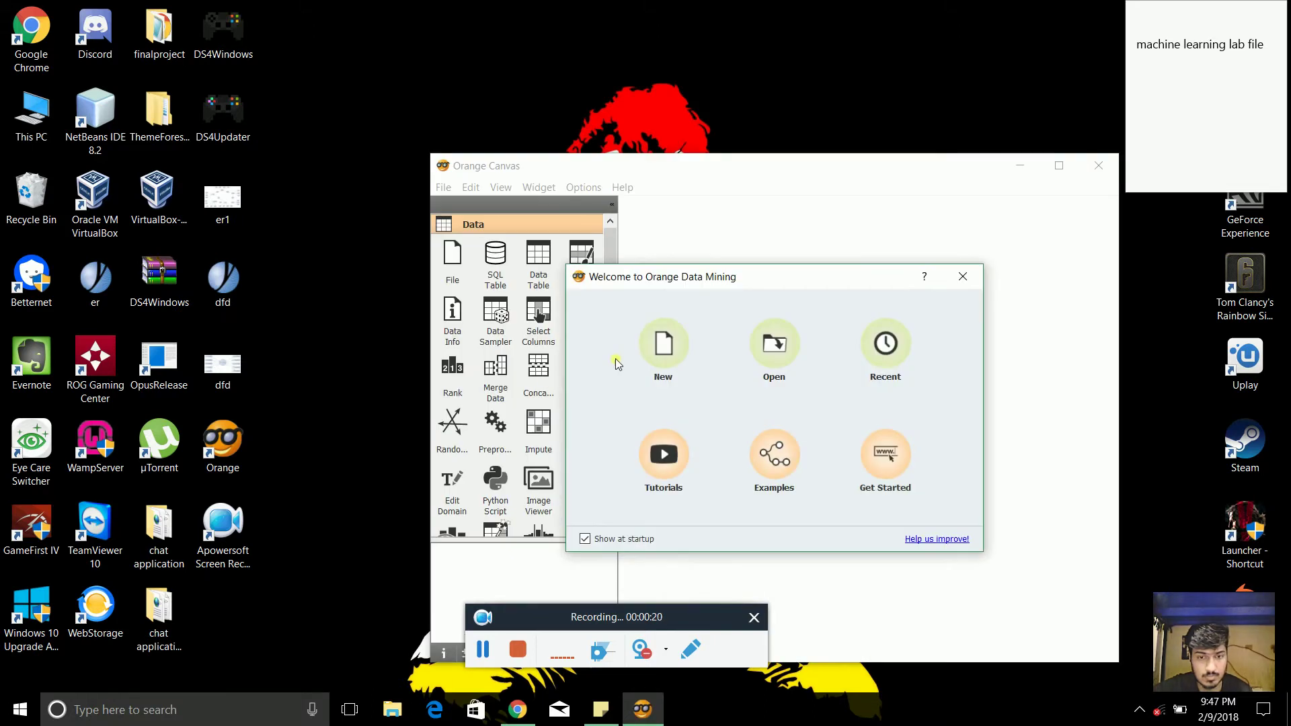
Step: Create a new workflow and enter the author's name as its title
{"action": "left_click", "coordinate": [656, 166]}
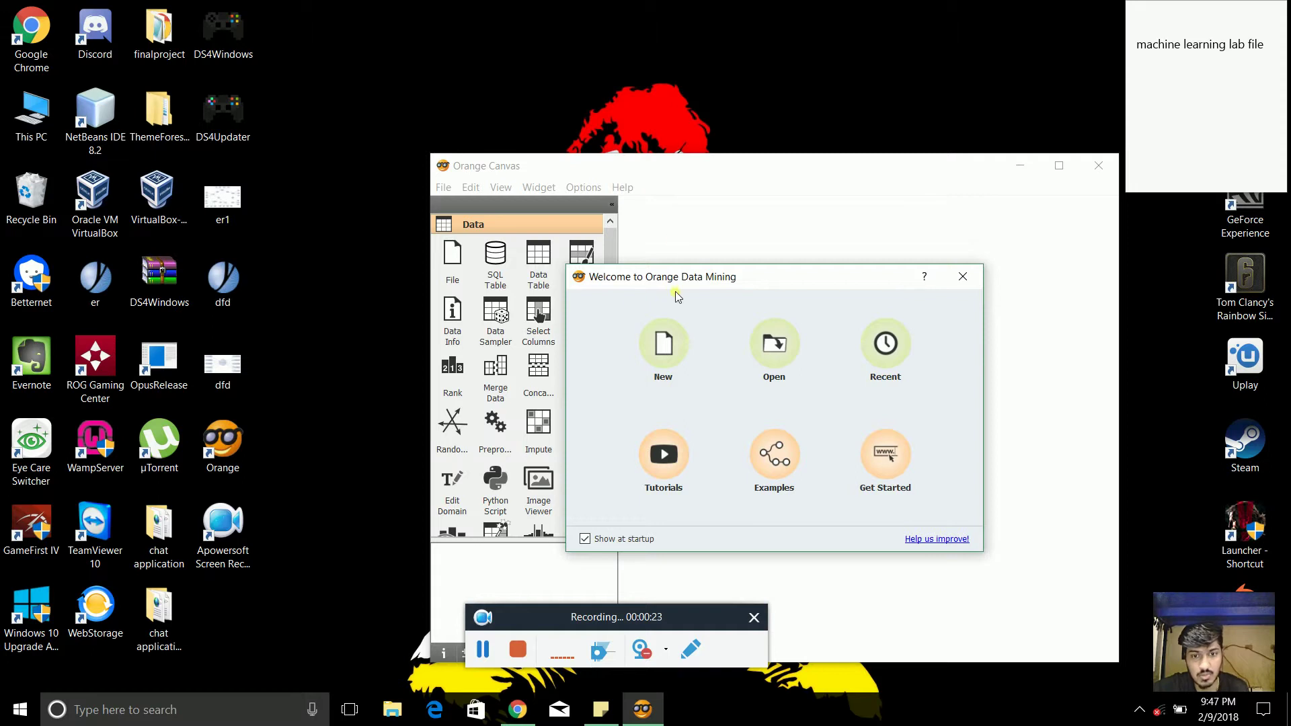
{"action": "left_click", "coordinate": [661, 352]}
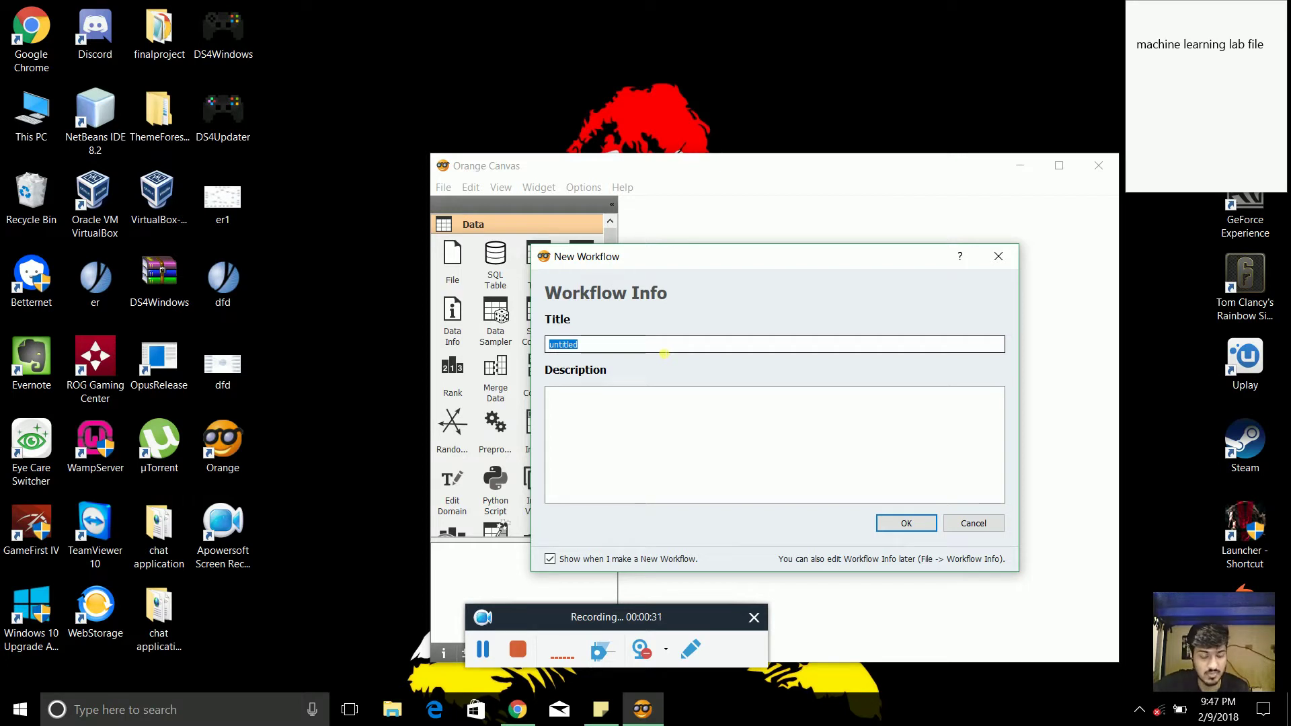
{"action": "type", "text": "vaibhav"}
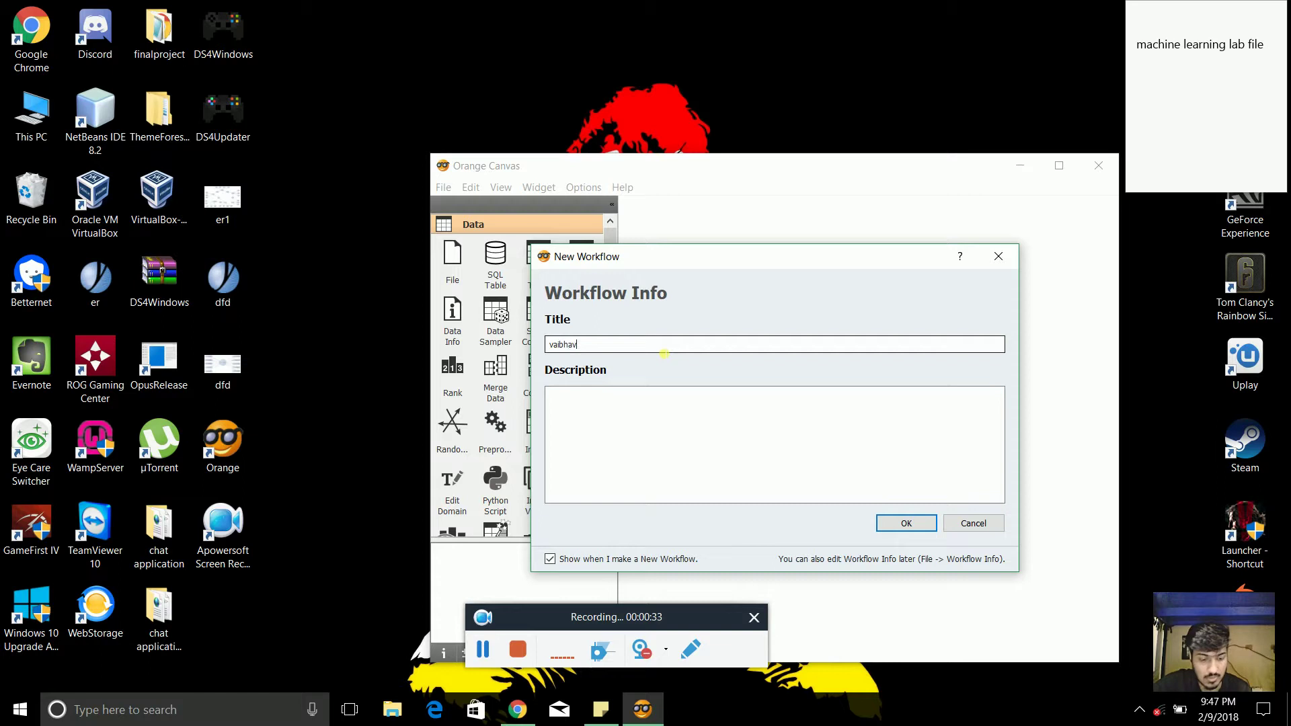
{"action": "key", "text": "Return"}
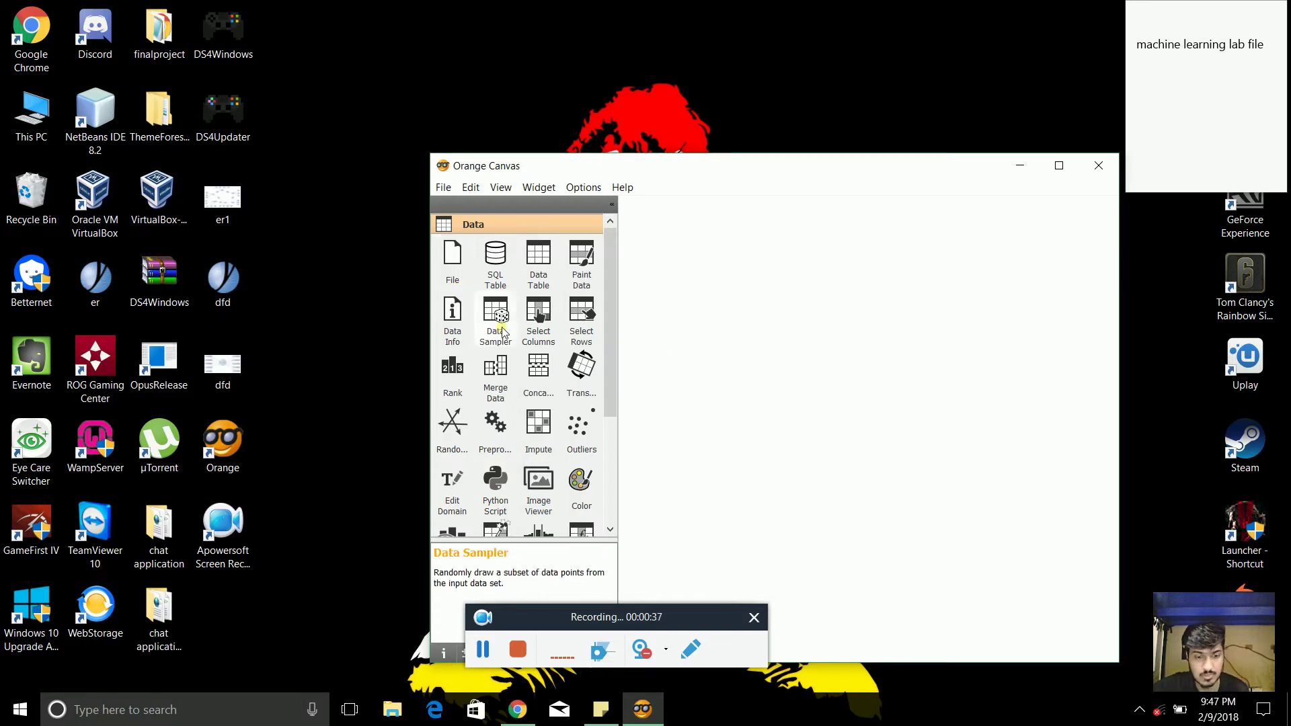
Step: Add a File widget from the Data toolbox, deleting the extra File (1) copy
{"action": "double_click", "coordinate": [453, 259]}
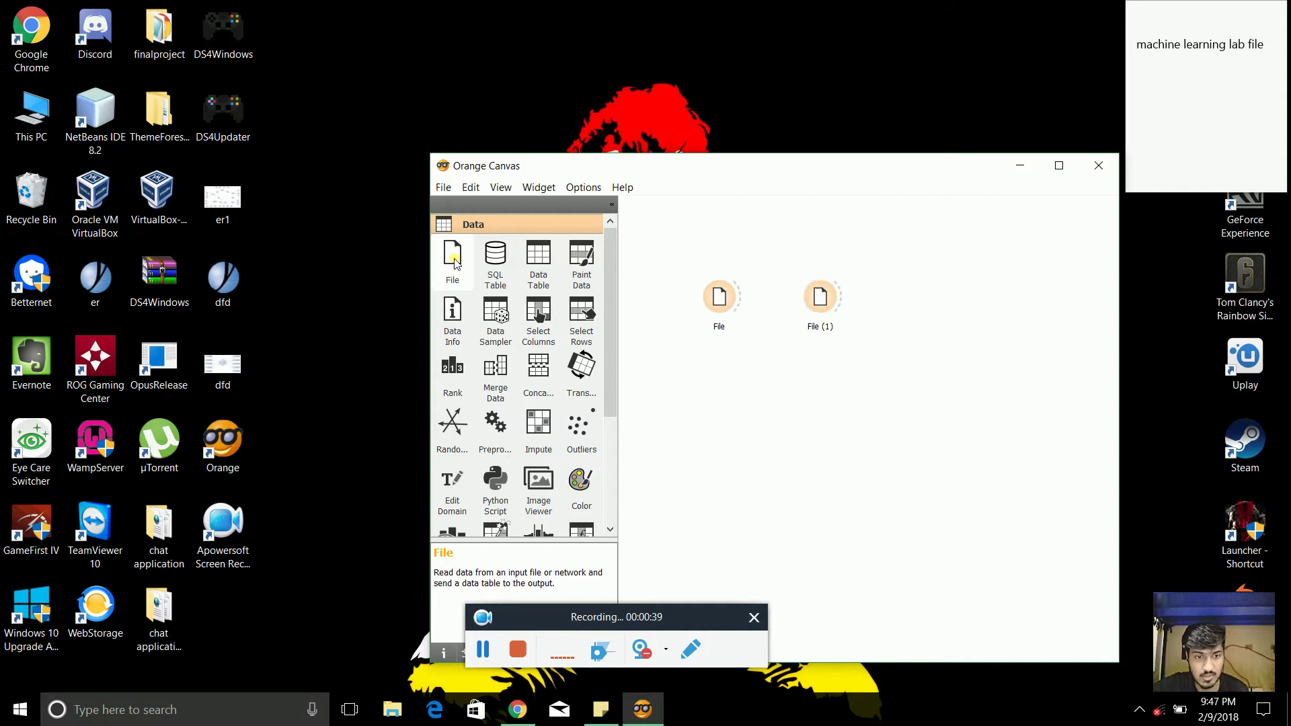
{"action": "left_click", "coordinate": [819, 297]}
{"action": "key", "text": "Delete"}
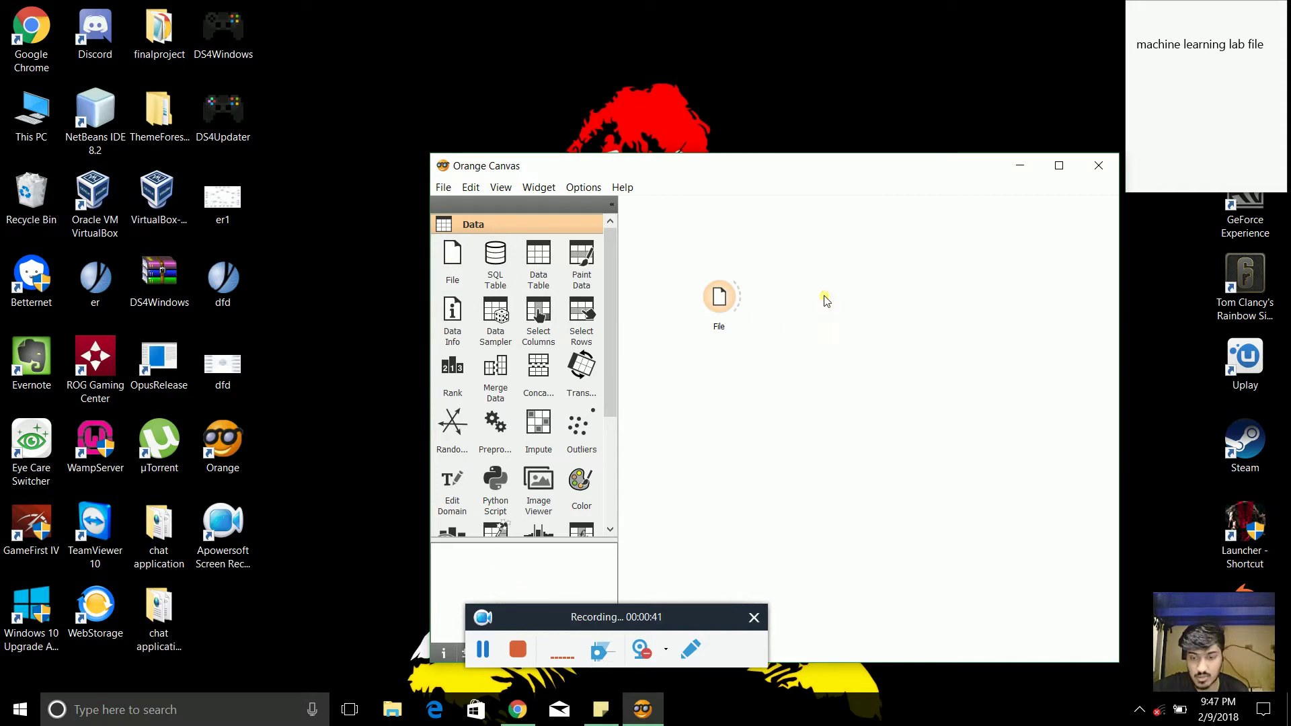
Step: Open the File widget's settings, review the iris.tab columns, and close it
{"action": "right_click", "coordinate": [718, 299]}
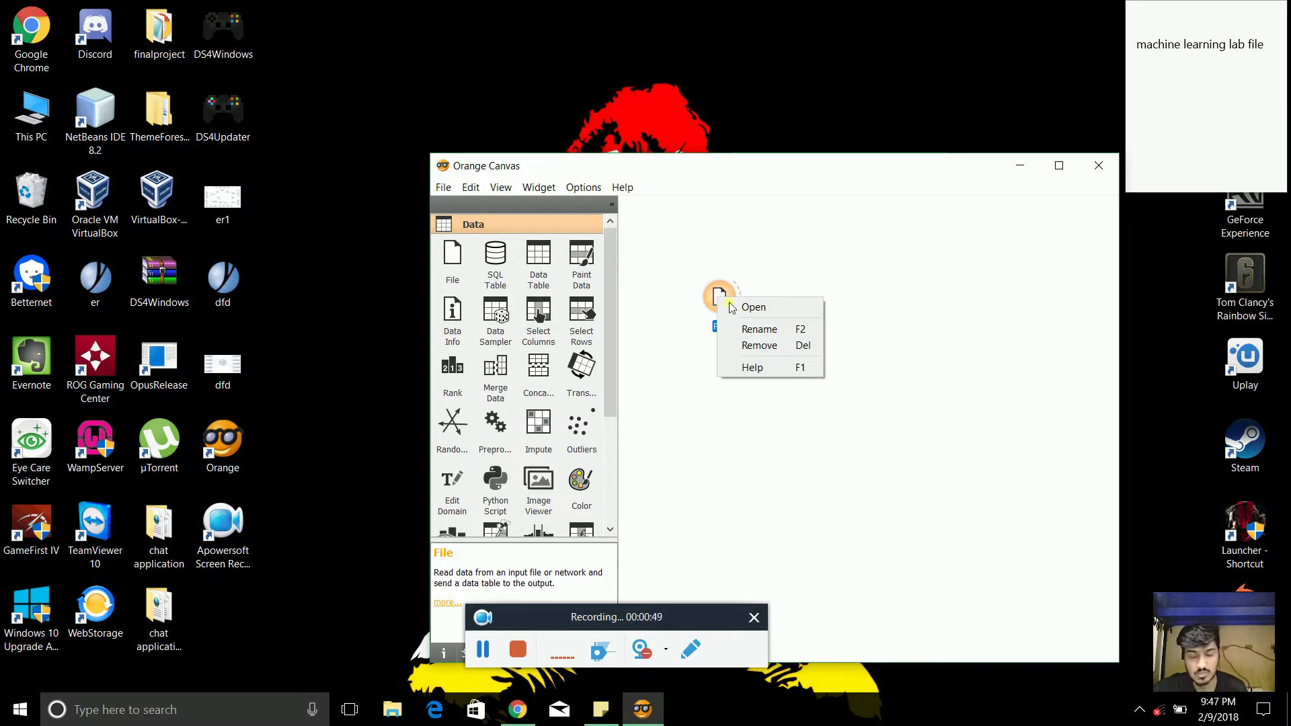
{"action": "left_click", "coordinate": [734, 307]}
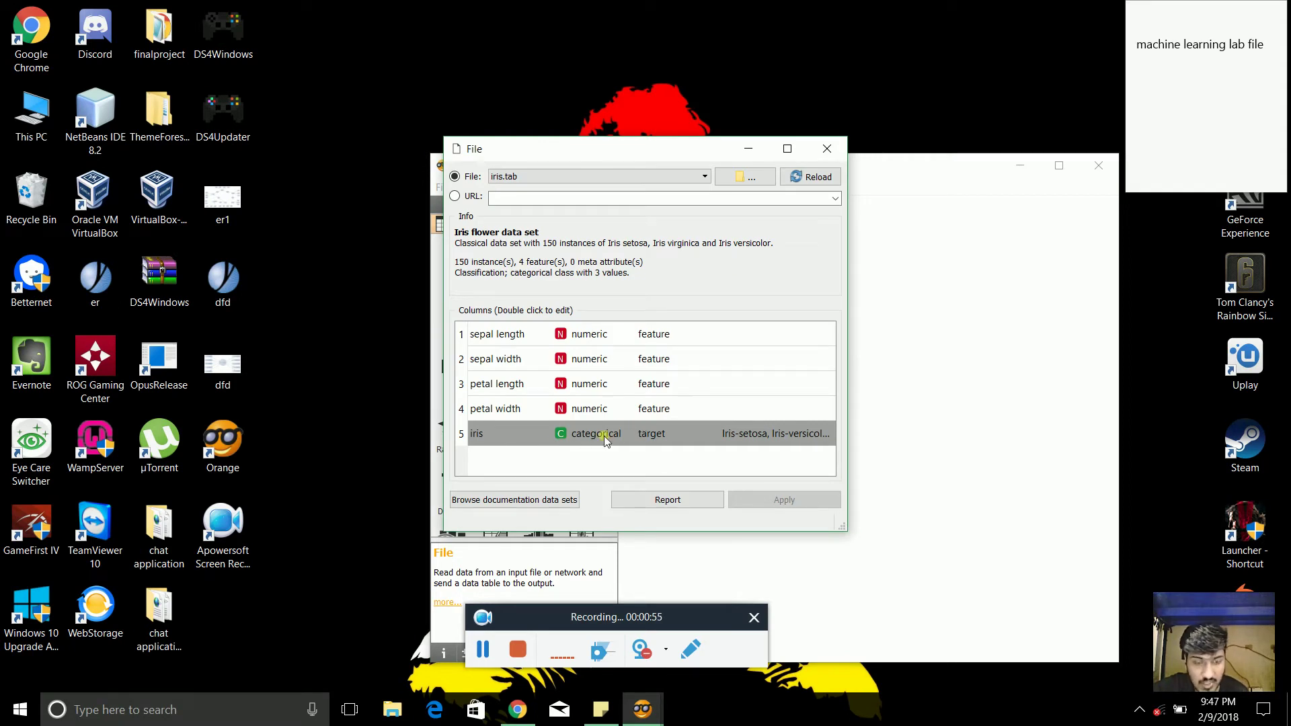
{"action": "double_click", "coordinate": [483, 434]}
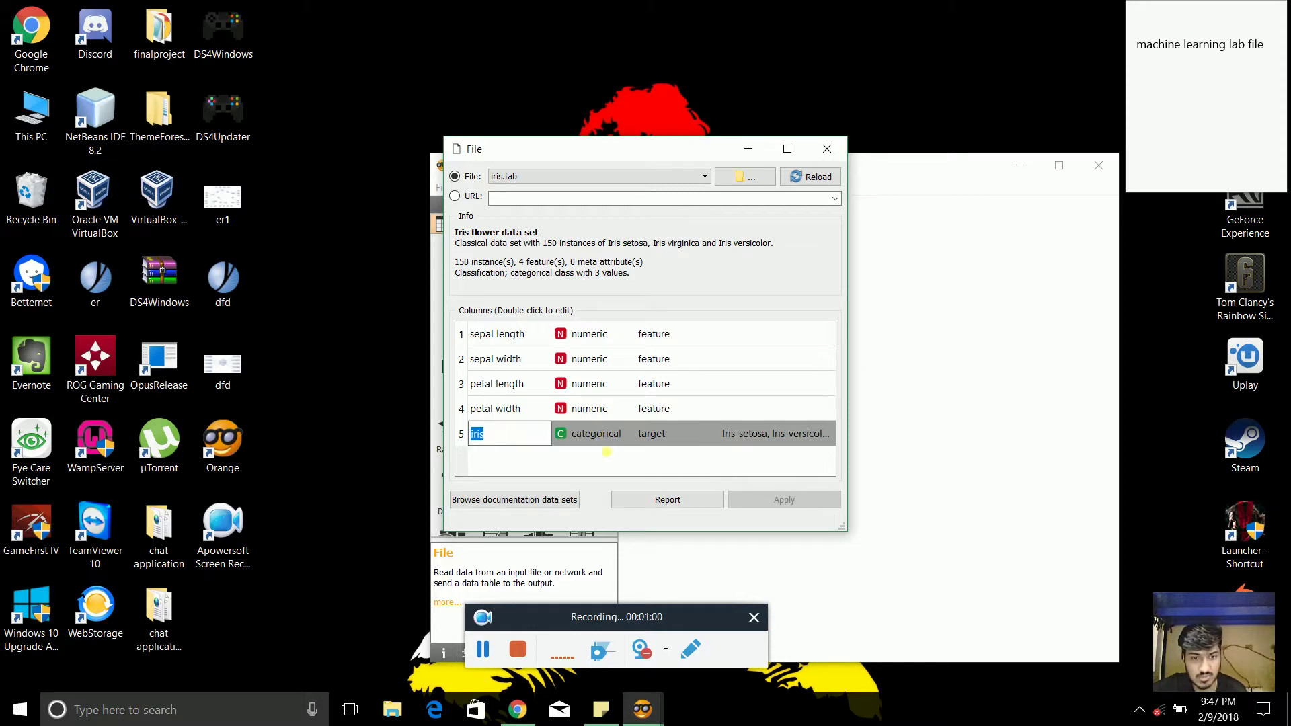
{"action": "left_click", "coordinate": [740, 501]}
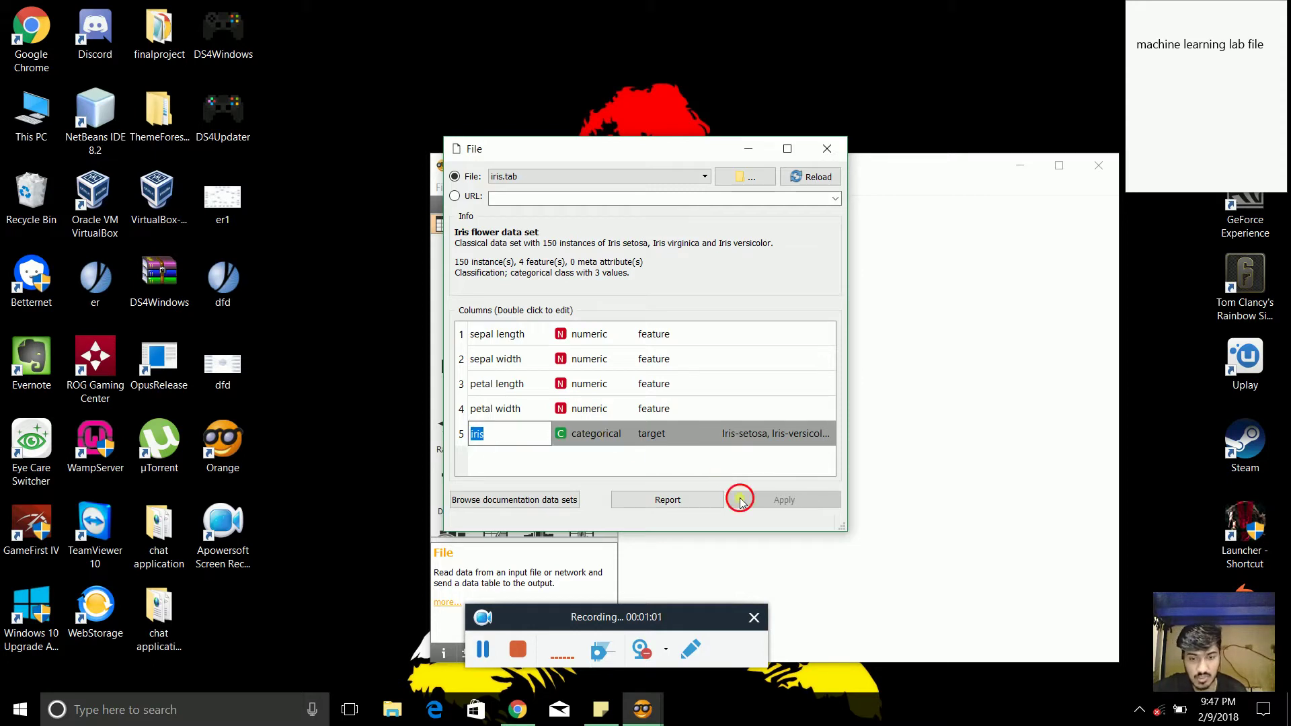
{"action": "left_click", "coordinate": [827, 146]}
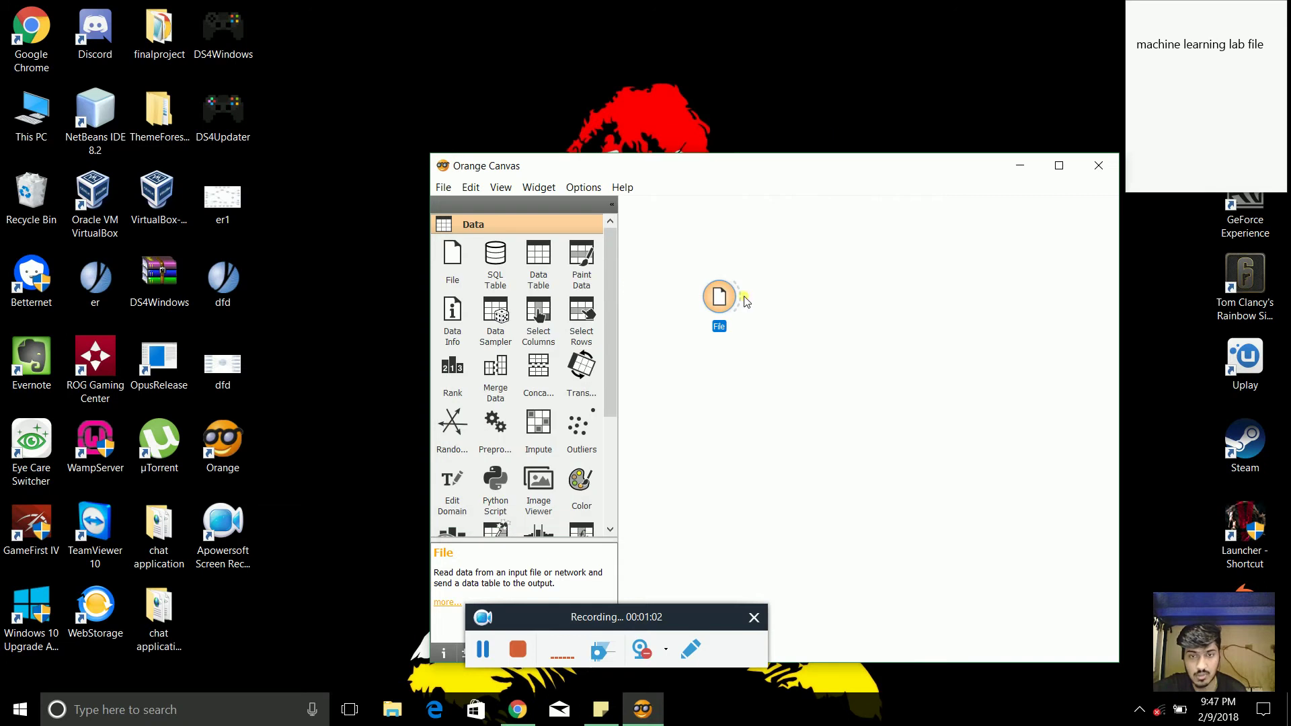
Step: Add a single Data Table widget and link File's output to it
{"action": "double_click", "coordinate": [542, 266]}
{"action": "left_click", "coordinate": [933, 304]}
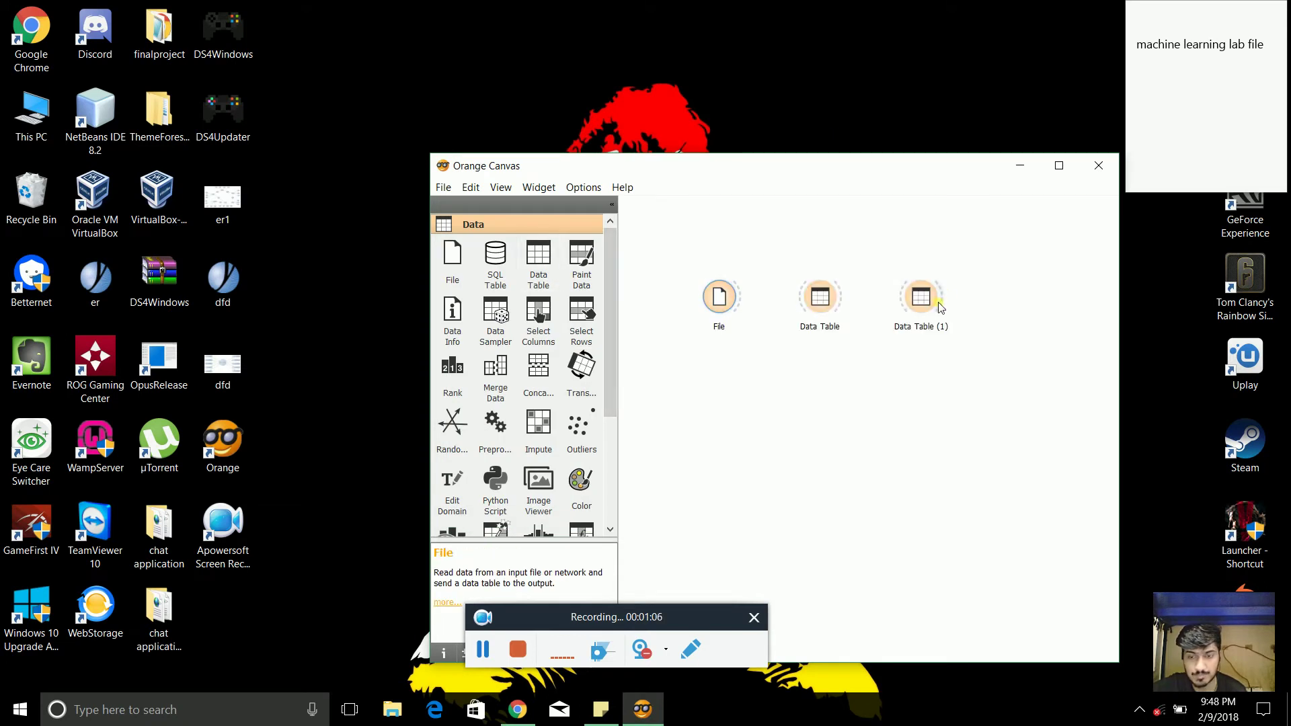
{"action": "key", "text": "Delete"}
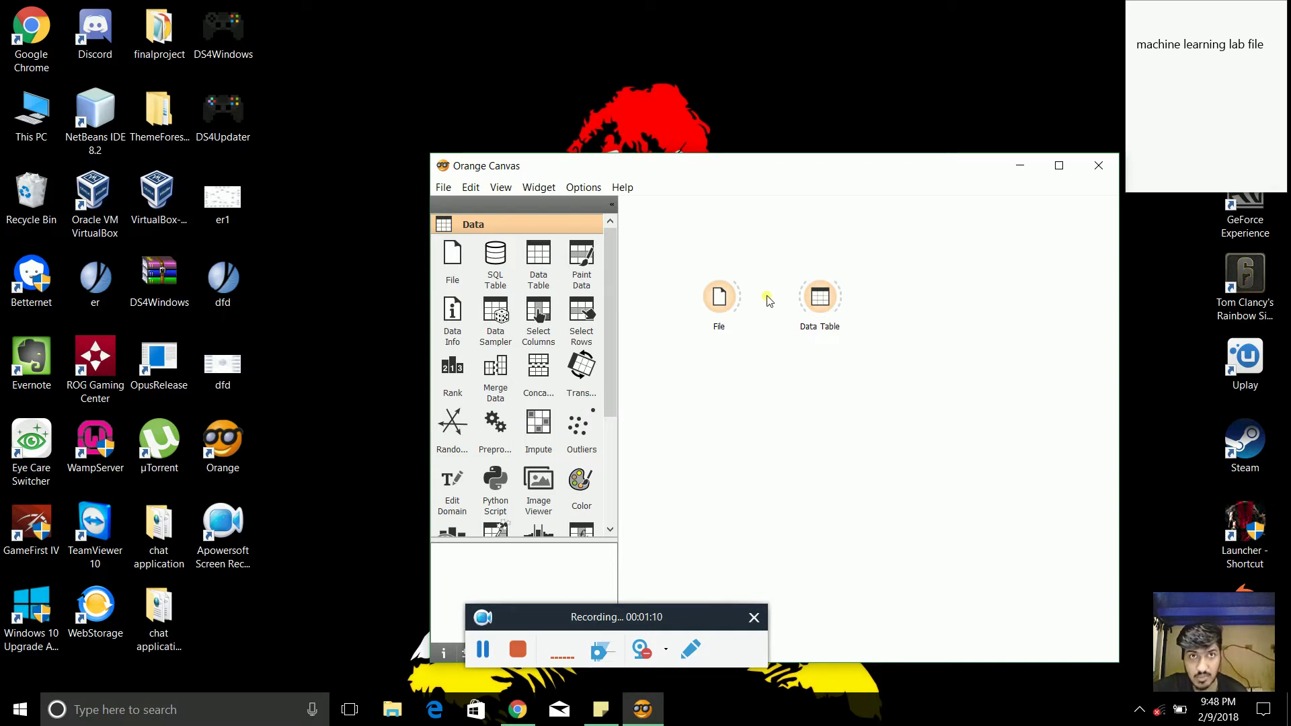
{"action": "left_click", "coordinate": [744, 296]}
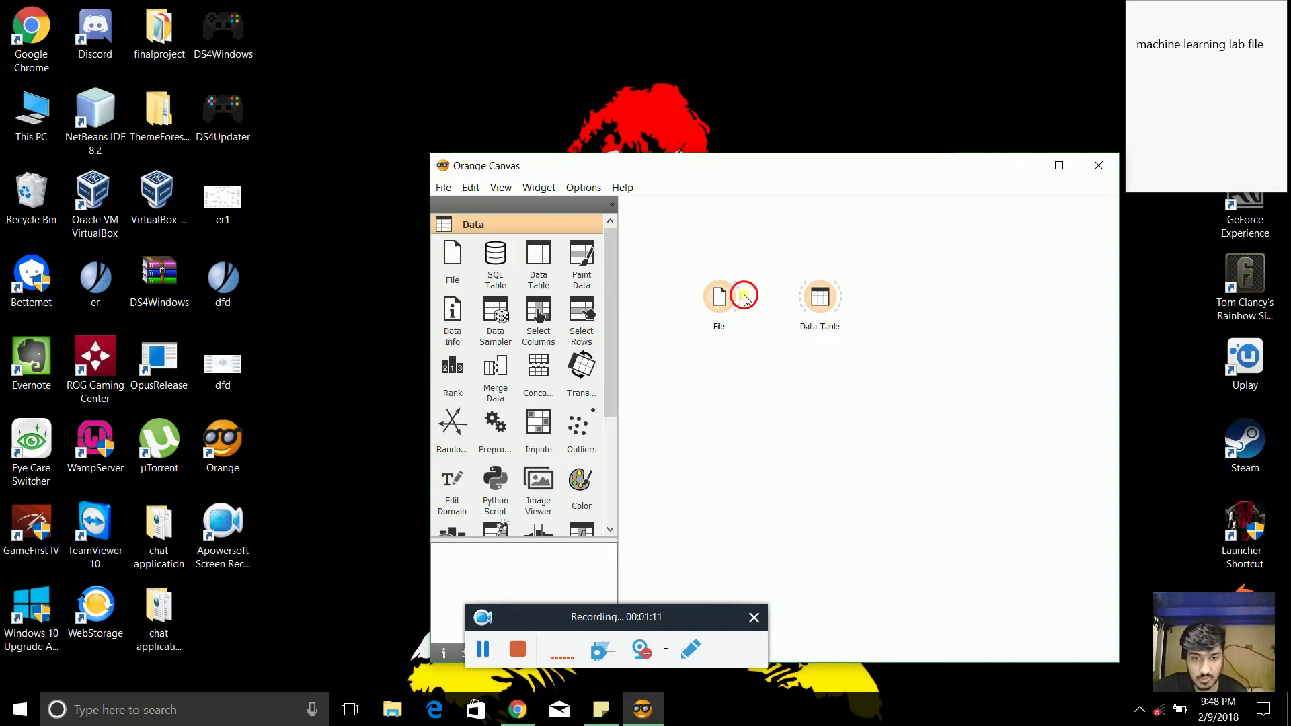
{"action": "left_click_drag", "start_coordinate": [744, 299], "coordinate": [803, 300]}
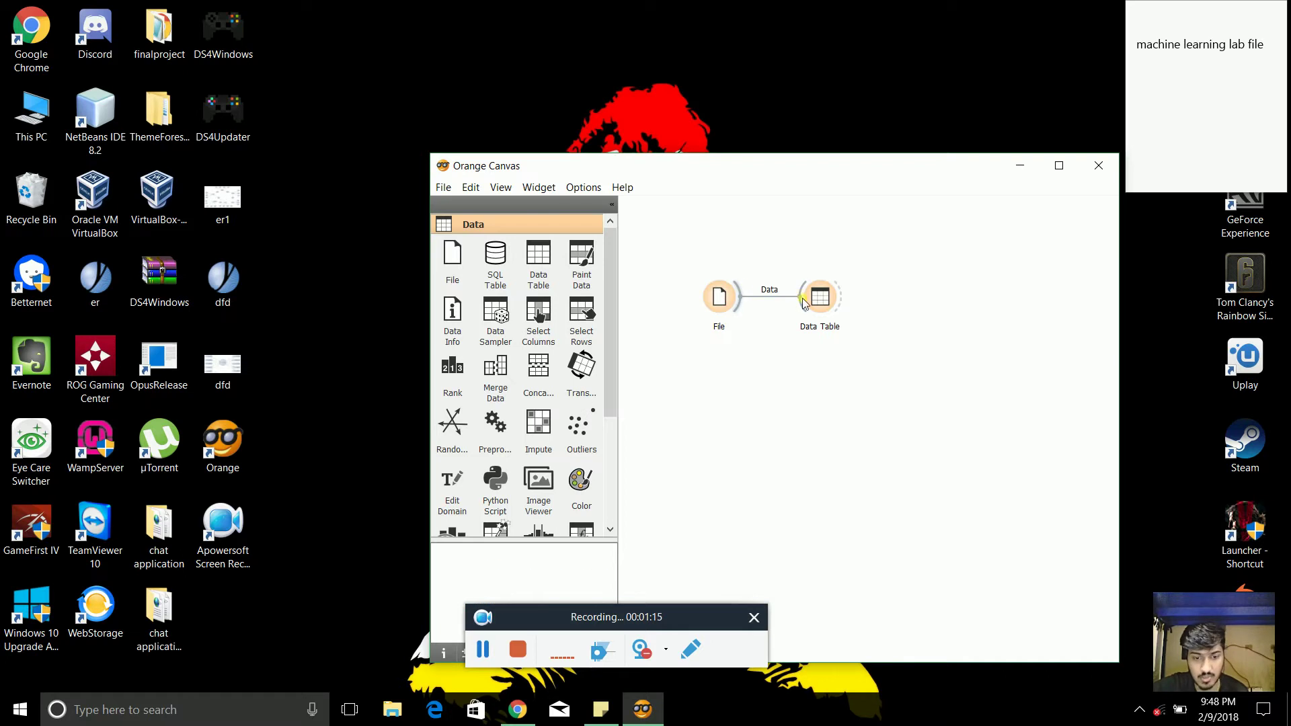
{"action": "left_click", "coordinate": [816, 303]}
Step: Open the Data Table maximized and scroll through the 150 iris rows
{"action": "double_click", "coordinate": [816, 303]}
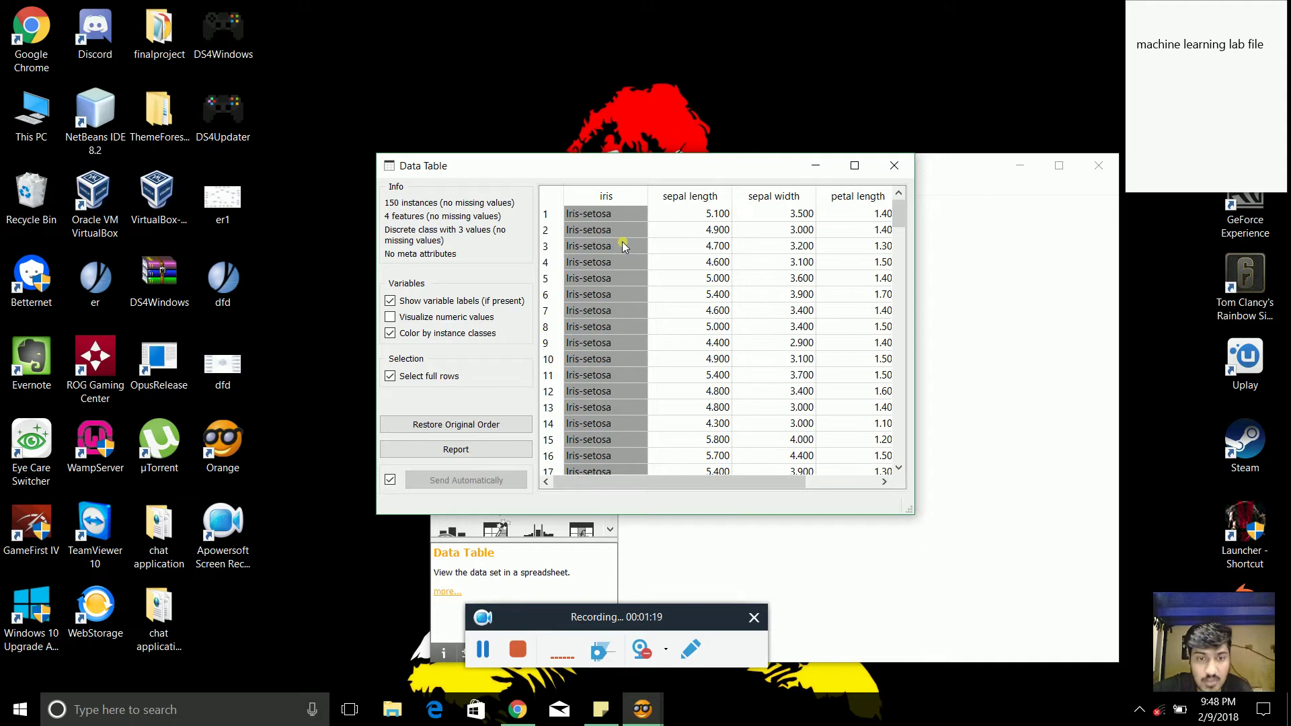
{"action": "left_click", "coordinate": [854, 166]}
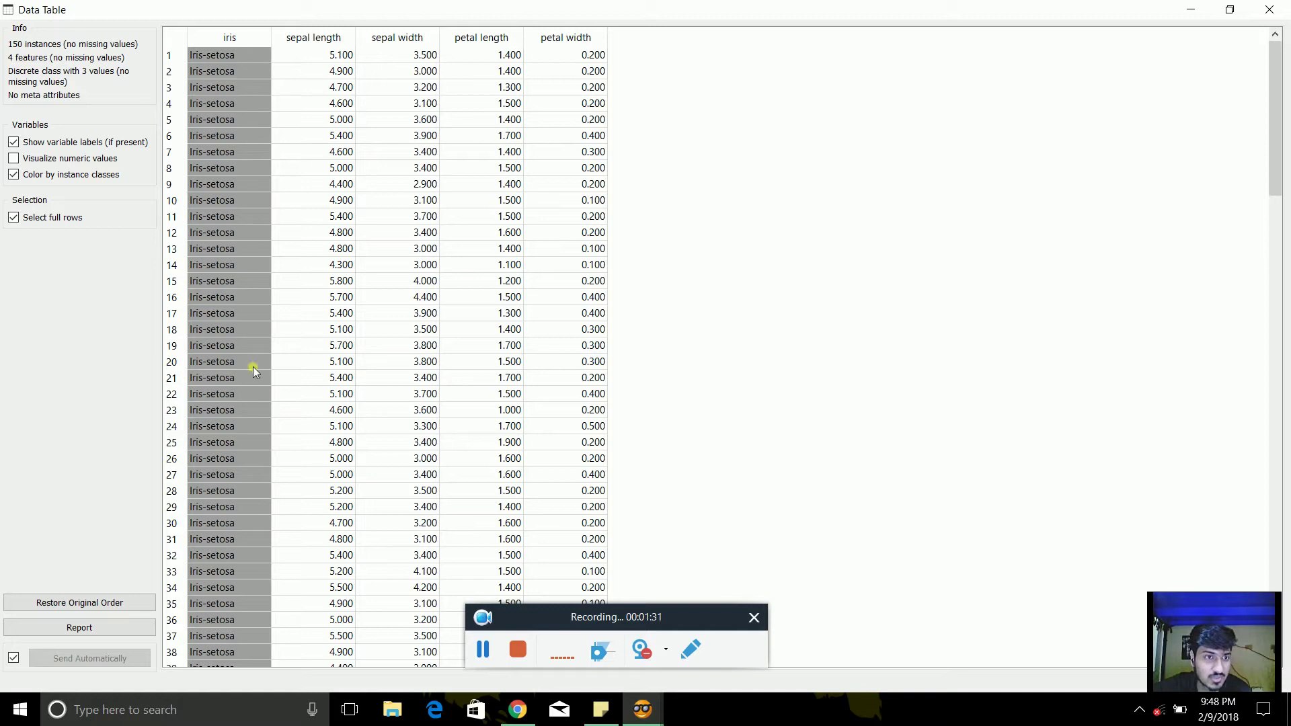
{"action": "scroll", "coordinate": [253, 364], "scroll_direction": "down", "scroll_amount": 12}
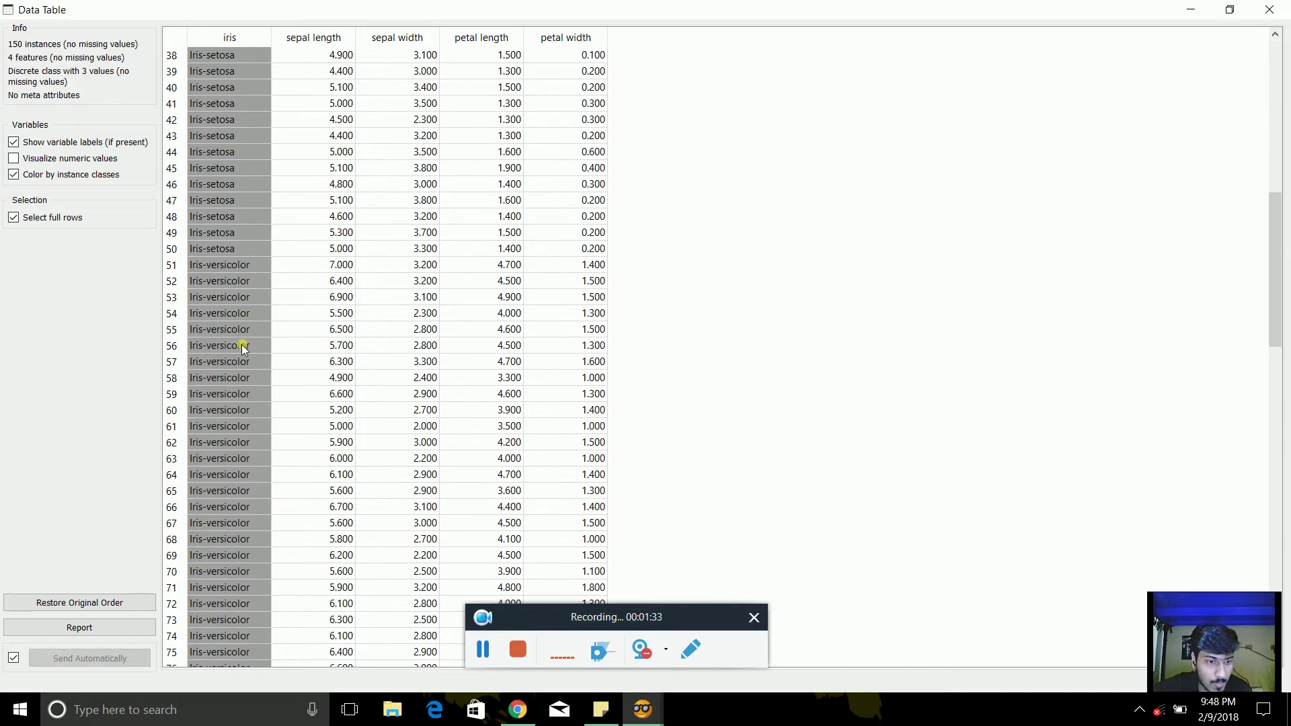
{"action": "scroll", "coordinate": [230, 405], "scroll_direction": "down", "scroll_amount": 20}
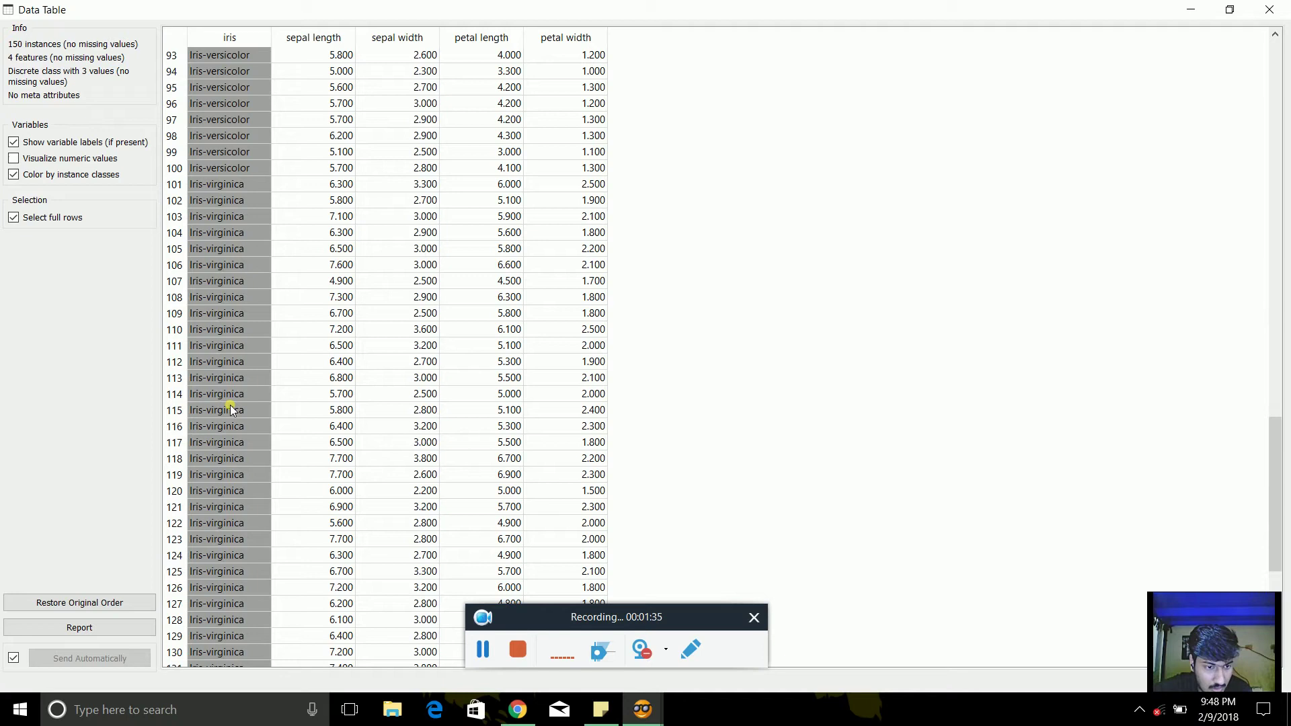
{"action": "scroll", "coordinate": [403, 420], "scroll_direction": "up", "scroll_amount": 20}
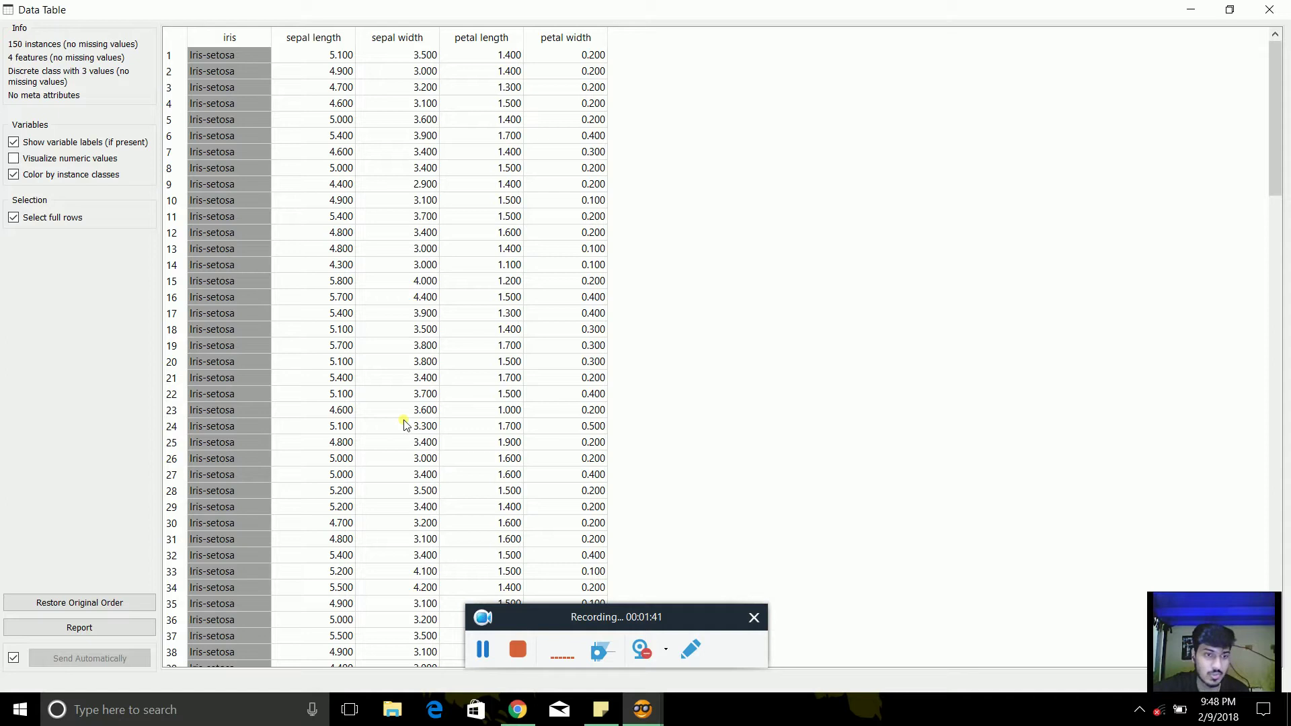
Step: Close the Data Table window and delete the Data Table widget with its link
{"action": "left_click", "coordinate": [1269, 9]}
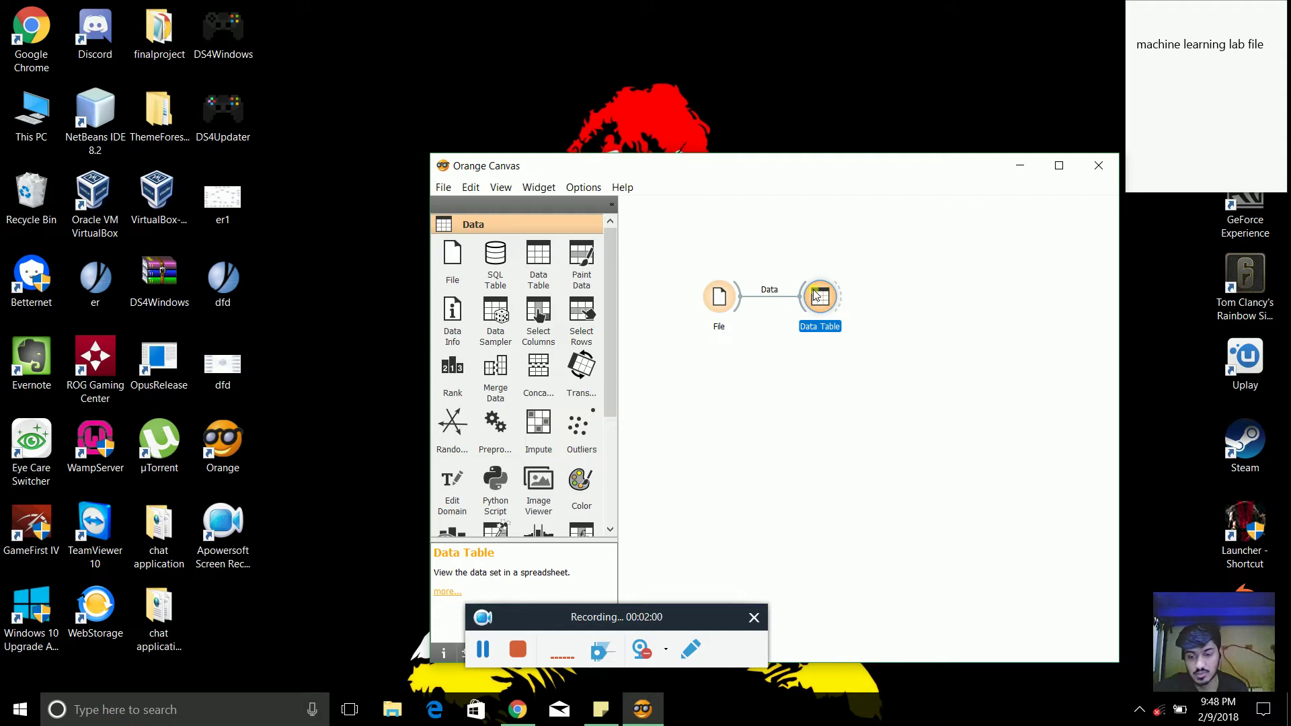
{"action": "key", "text": "Delete"}
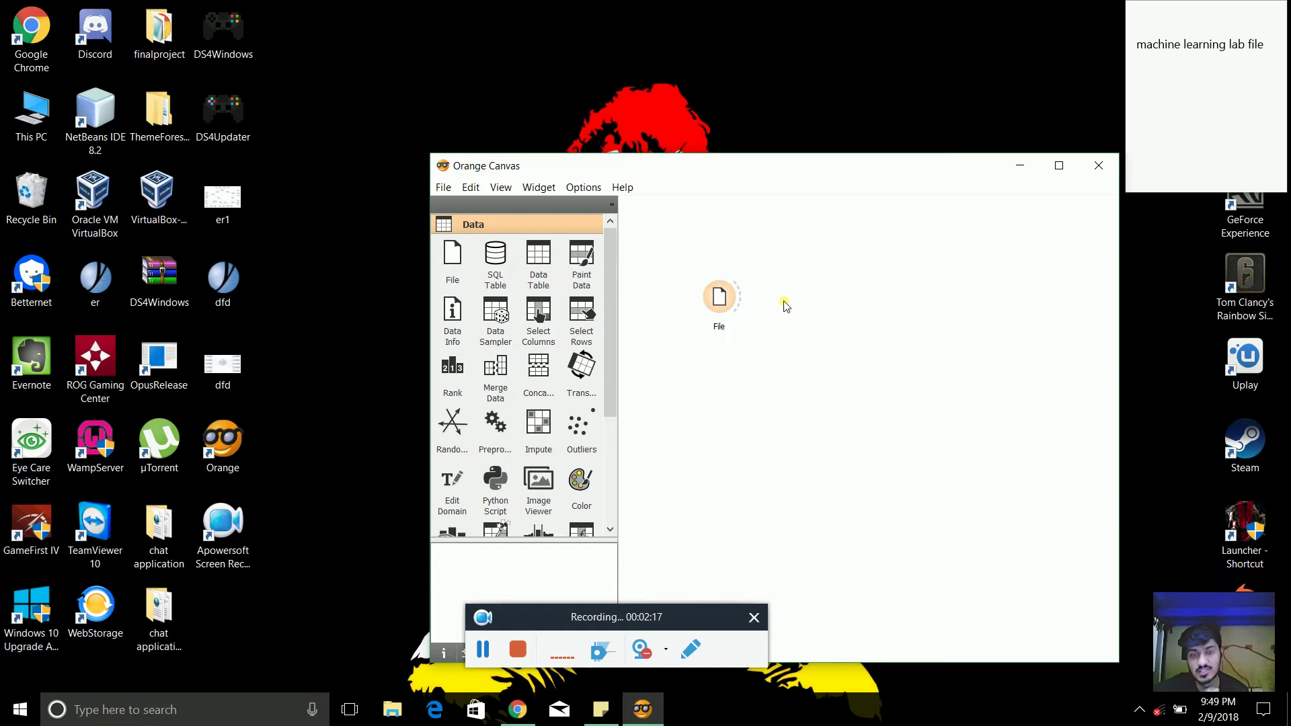
Step: Add a Distances widget via the 'dis' search and connect File's data to it
{"action": "right_click", "coordinate": [785, 306]}
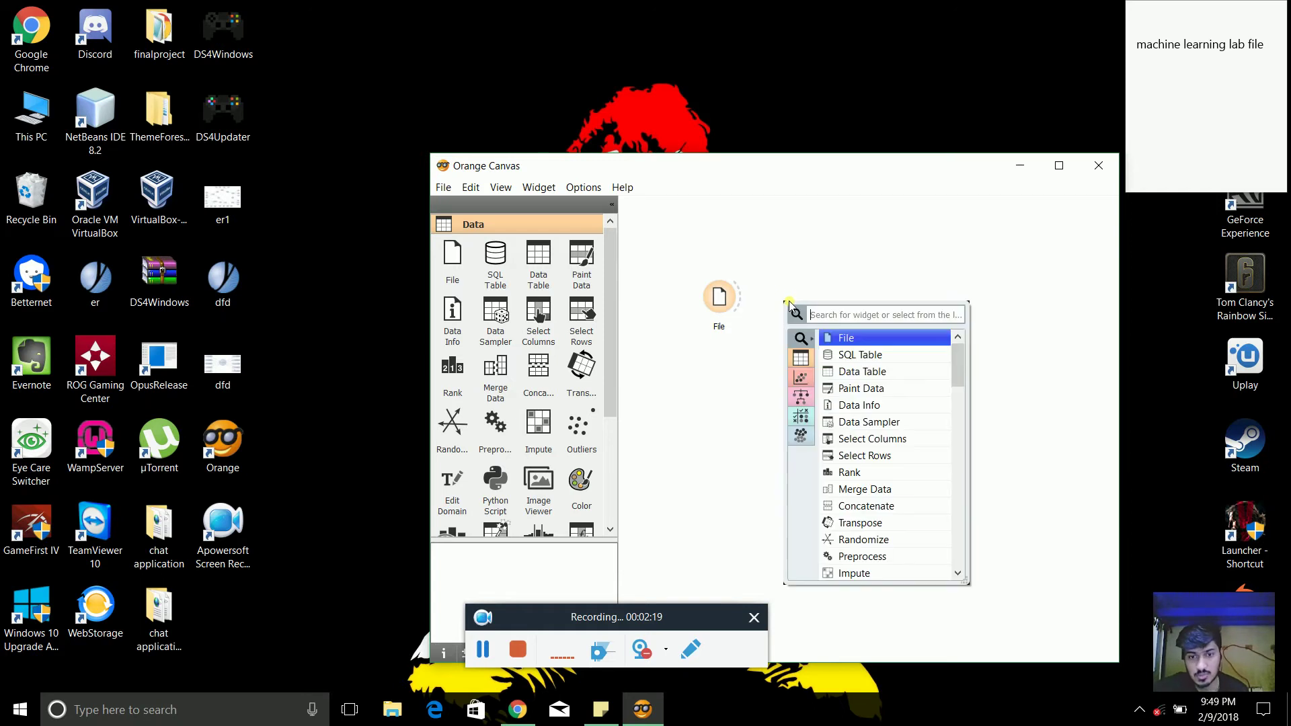
{"action": "type", "text": "dis"}
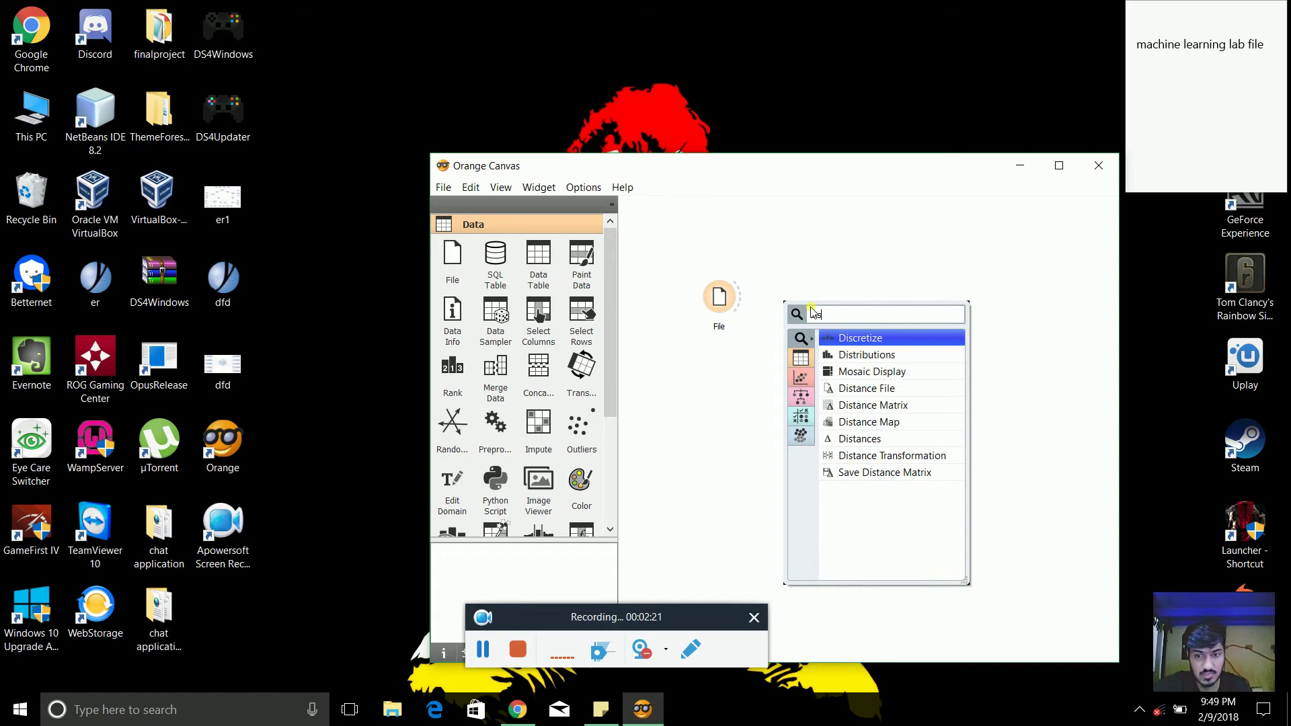
{"action": "key", "text": "Down"}
{"action": "key", "text": "Down"}
{"action": "key", "text": "Down"}
{"action": "key", "text": "Down"}
{"action": "key", "text": "Down"}
{"action": "key", "text": "Down"}
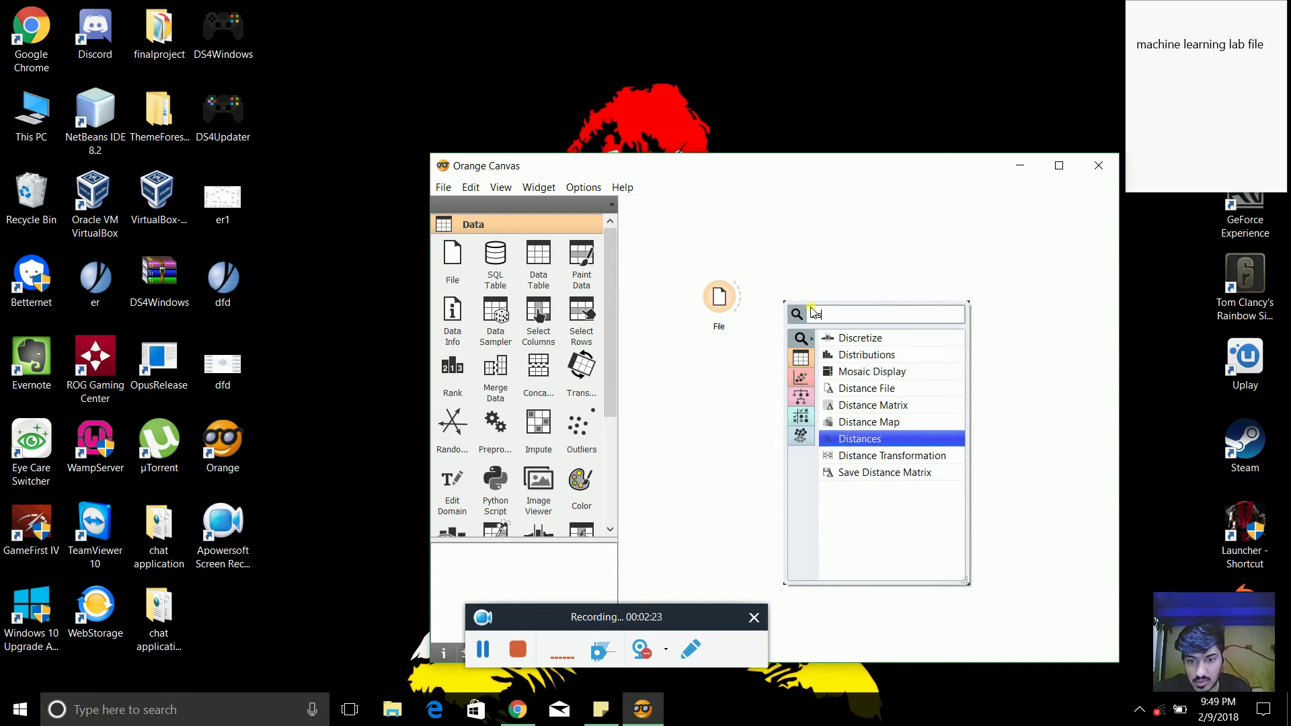
{"action": "key", "text": "Escape"}
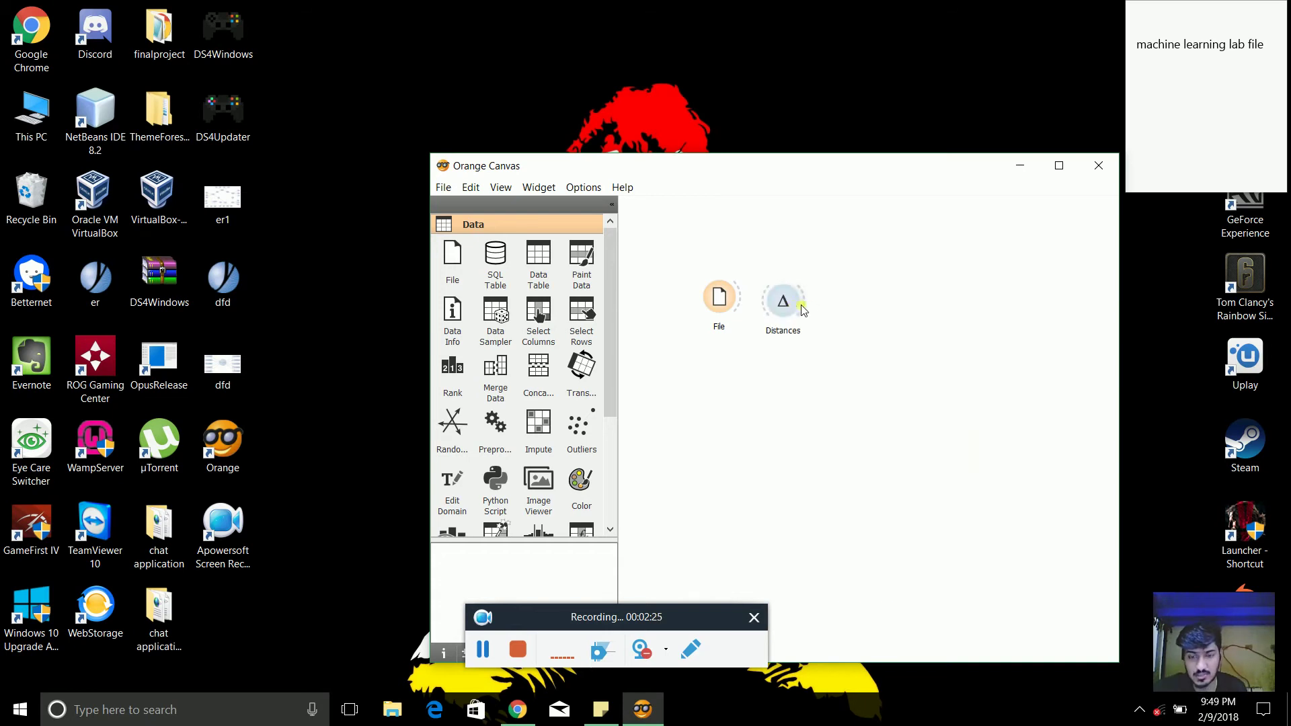
{"action": "left_click_drag", "start_coordinate": [785, 304], "coordinate": [832, 308]}
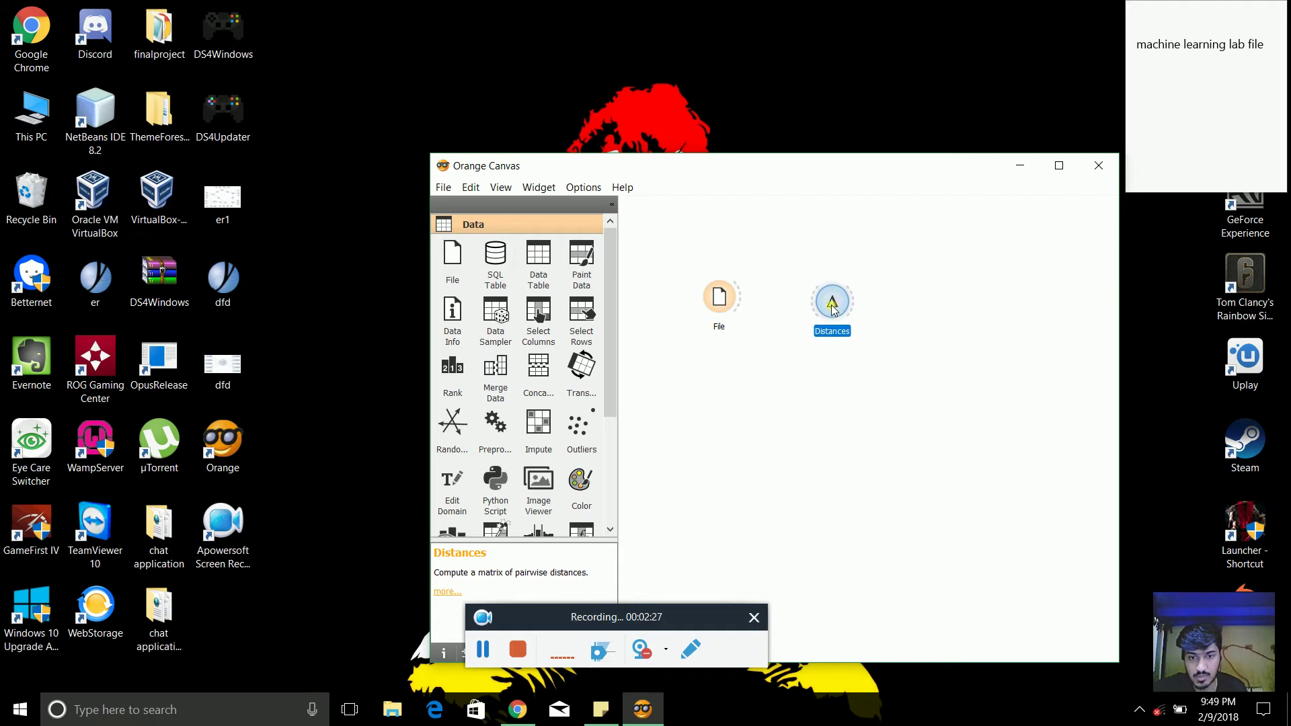
{"action": "left_click", "coordinate": [753, 303]}
{"action": "left_click_drag", "start_coordinate": [743, 305], "coordinate": [815, 303]}
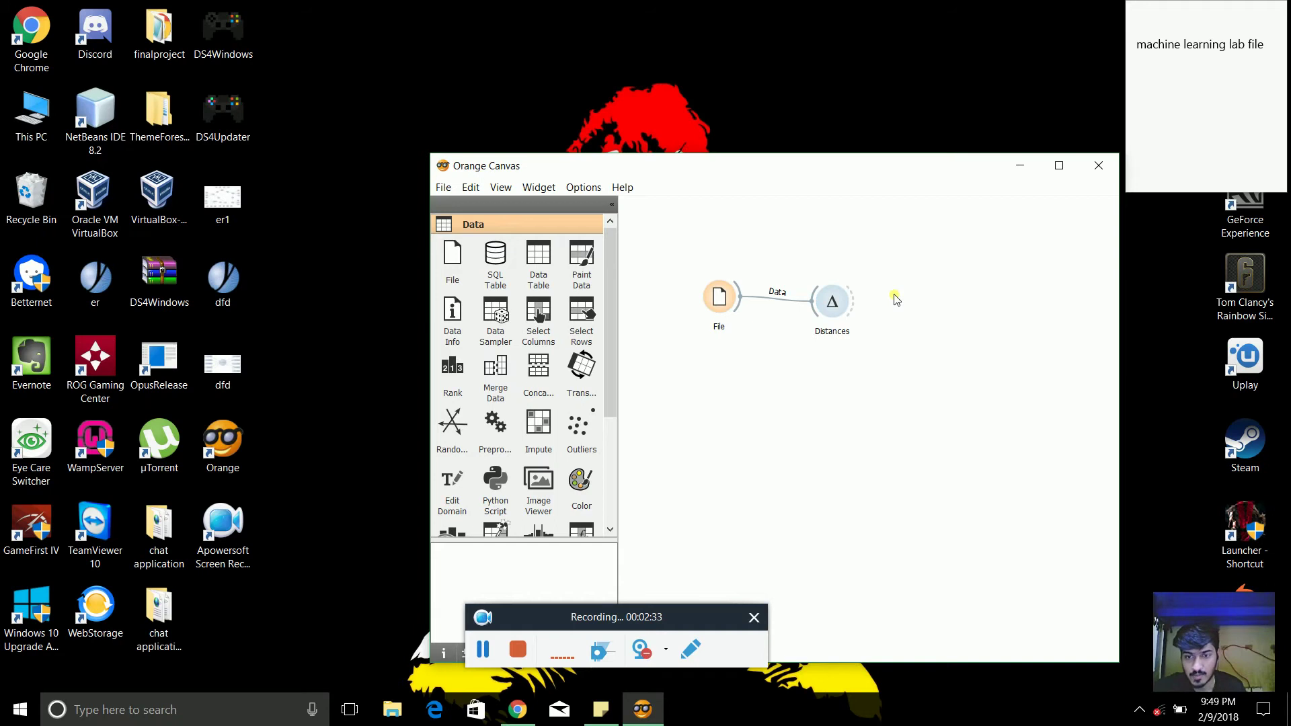
Step: Add Hierarchical Clustering to the right and connect Distances' output to it
{"action": "right_click", "coordinate": [896, 300]}
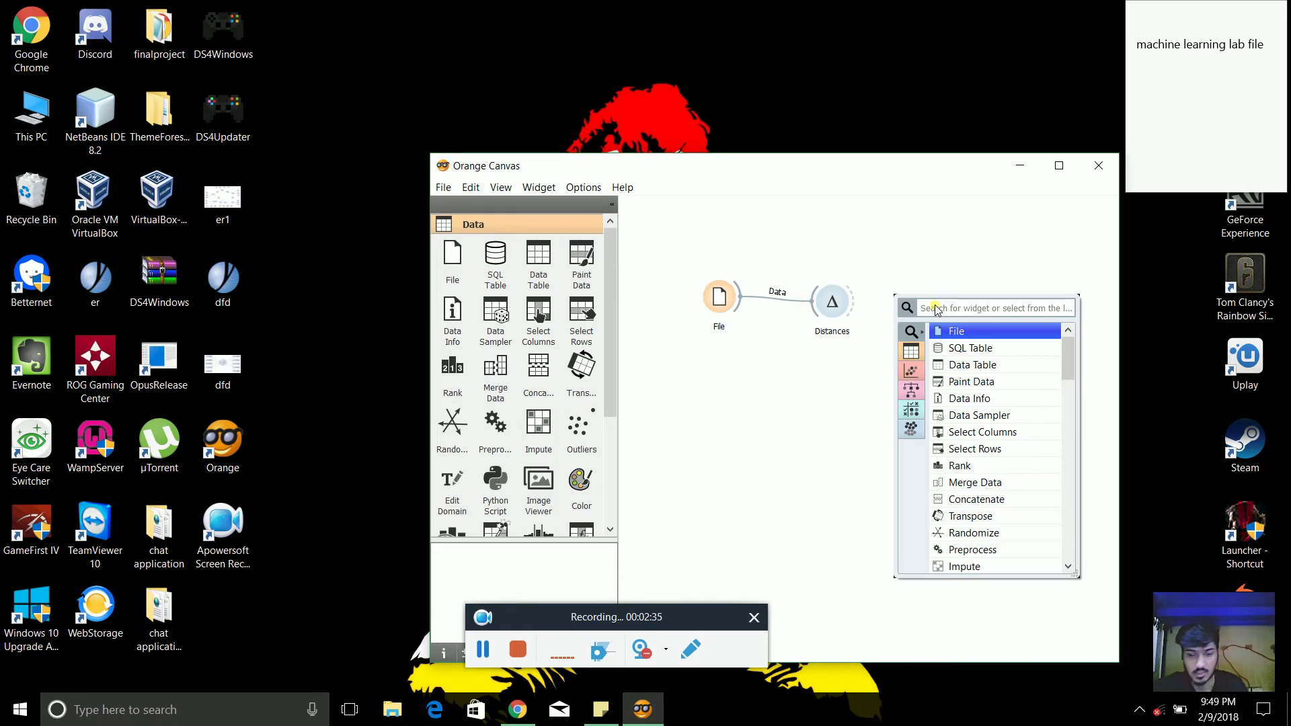
{"action": "type", "text": "he"}
{"action": "key", "text": "BackSpace"}
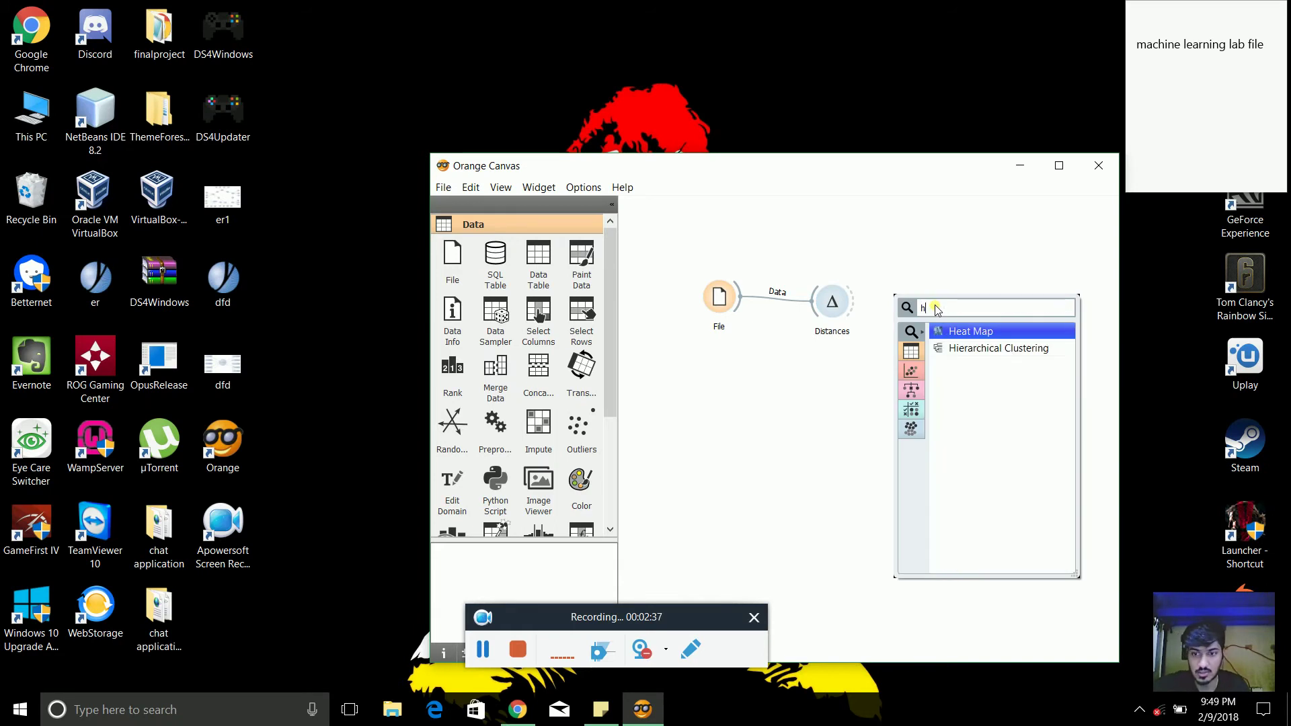
{"action": "key", "text": "Down"}
{"action": "key", "text": "Return"}
{"action": "left_click_drag", "start_coordinate": [913, 304], "coordinate": [969, 309]}
{"action": "left_click_drag", "start_coordinate": [855, 310], "coordinate": [935, 306]}
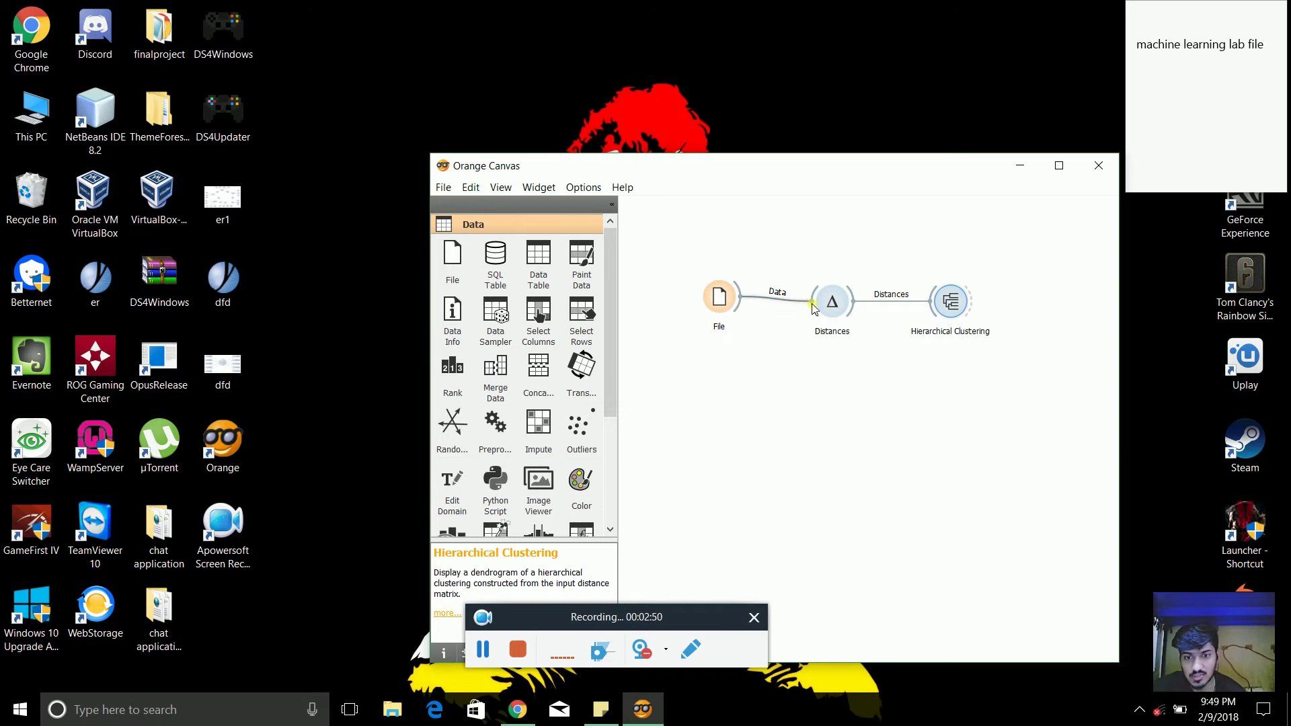
{"action": "double_click", "coordinate": [949, 304]}
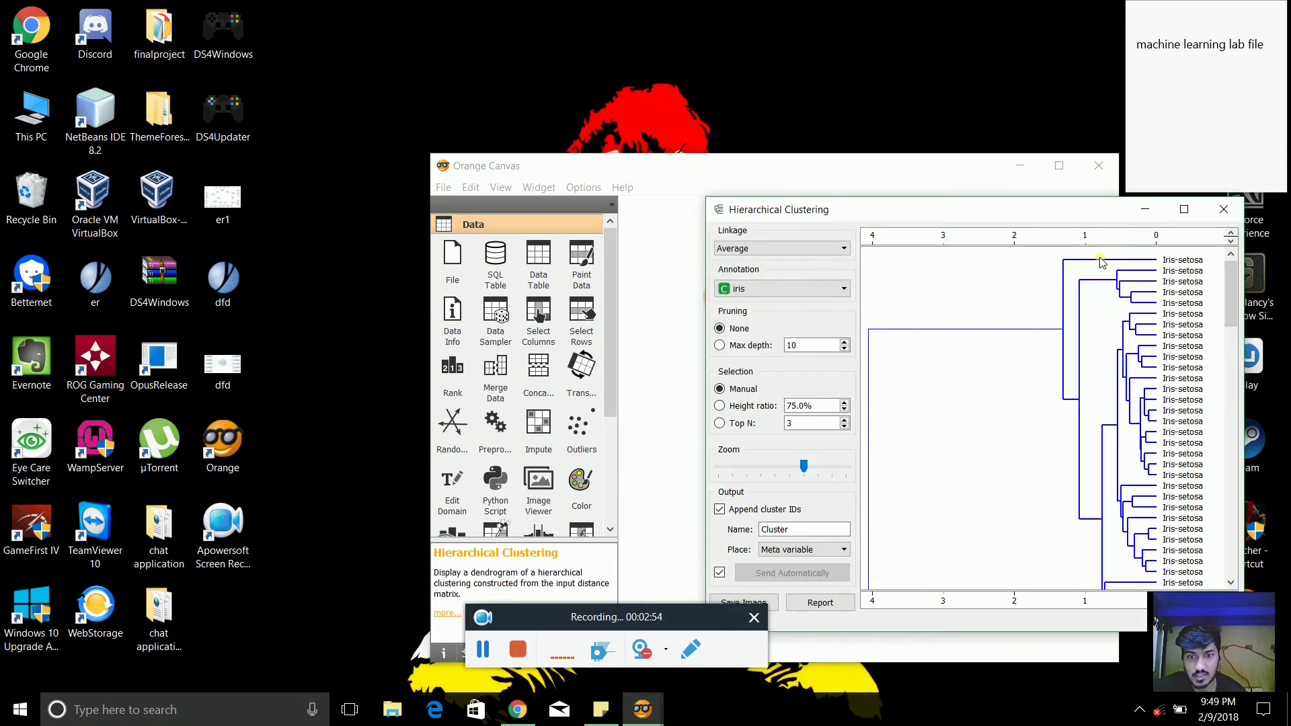
{"action": "left_click_drag", "start_coordinate": [1054, 222], "coordinate": [859, 219]}
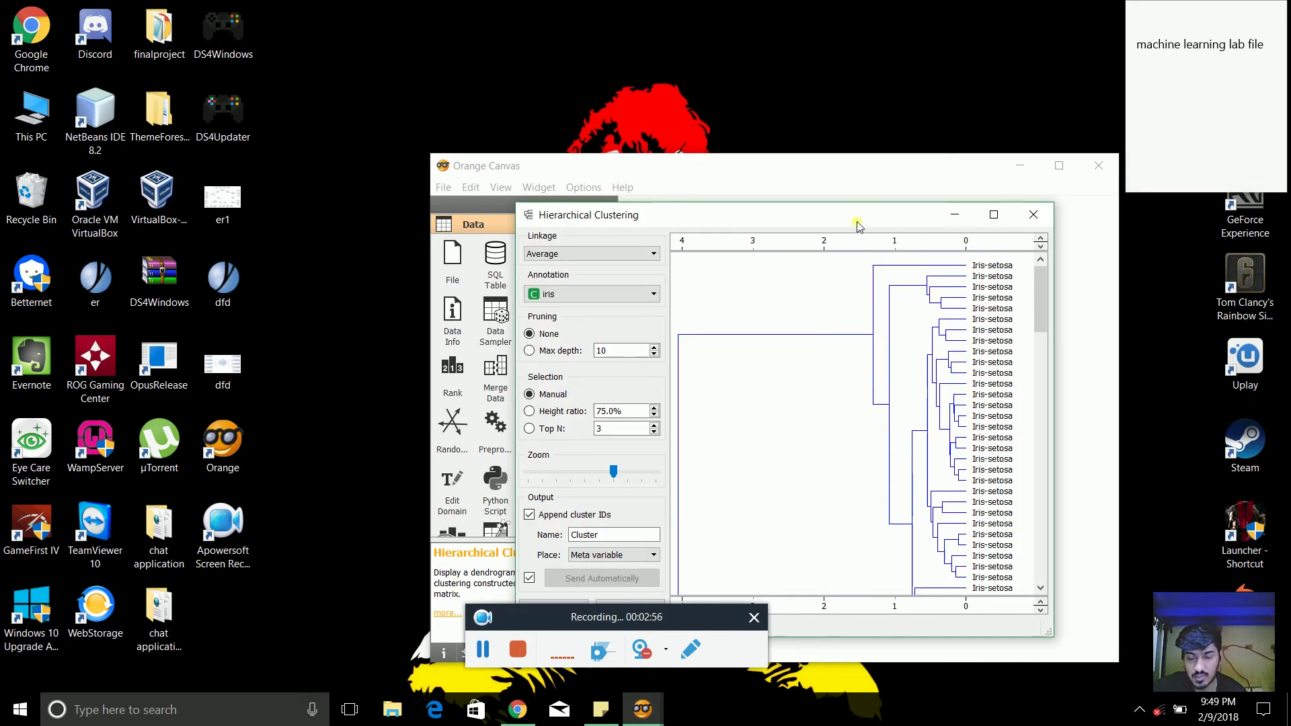
{"action": "left_click", "coordinate": [992, 213]}
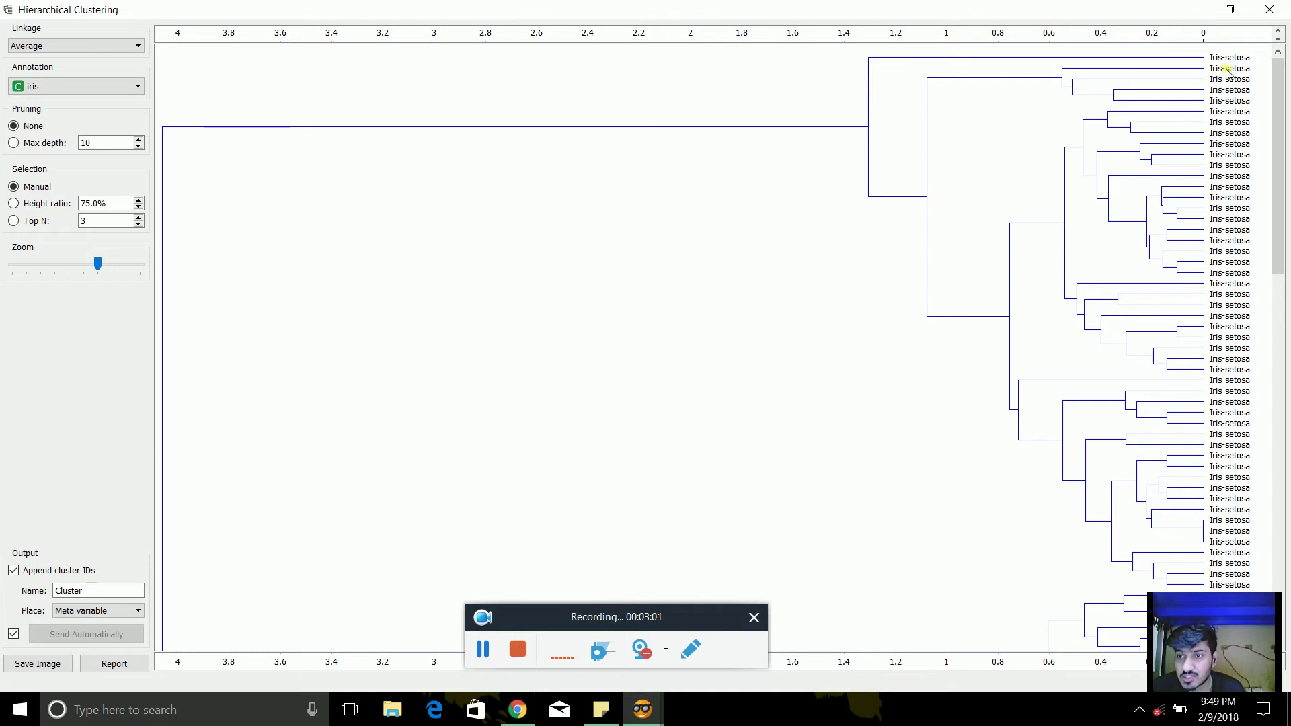
{"action": "scroll", "coordinate": [1240, 336], "scroll_direction": "down", "scroll_amount": 10}
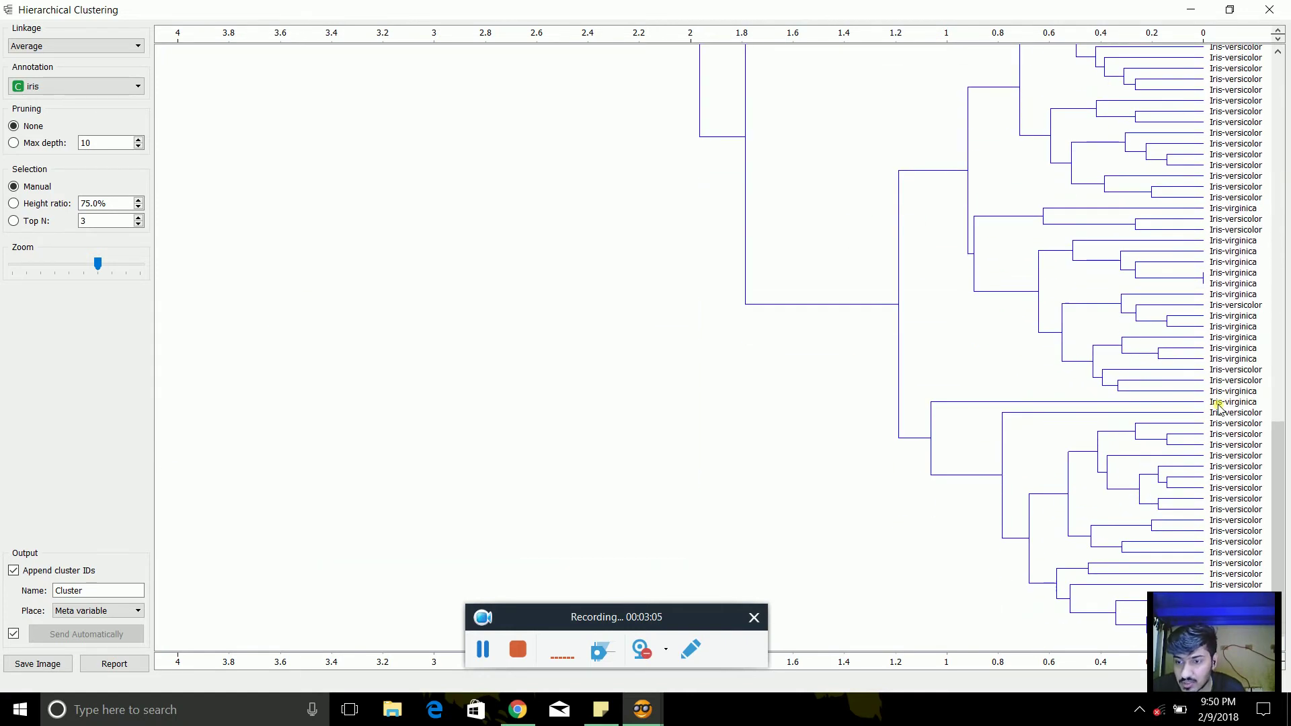
{"action": "scroll", "coordinate": [1218, 407], "scroll_direction": "up", "scroll_amount": 10}
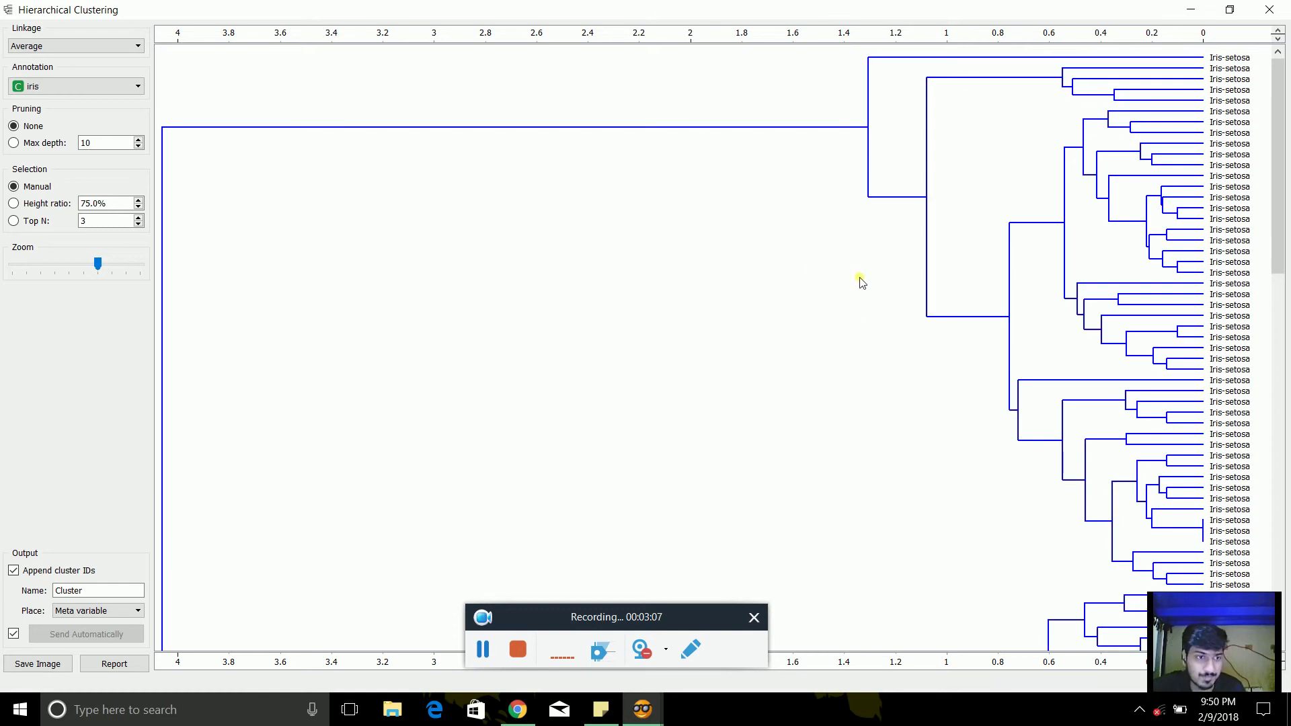
{"action": "scroll", "coordinate": [1072, 303], "scroll_direction": "down", "scroll_amount": 10}
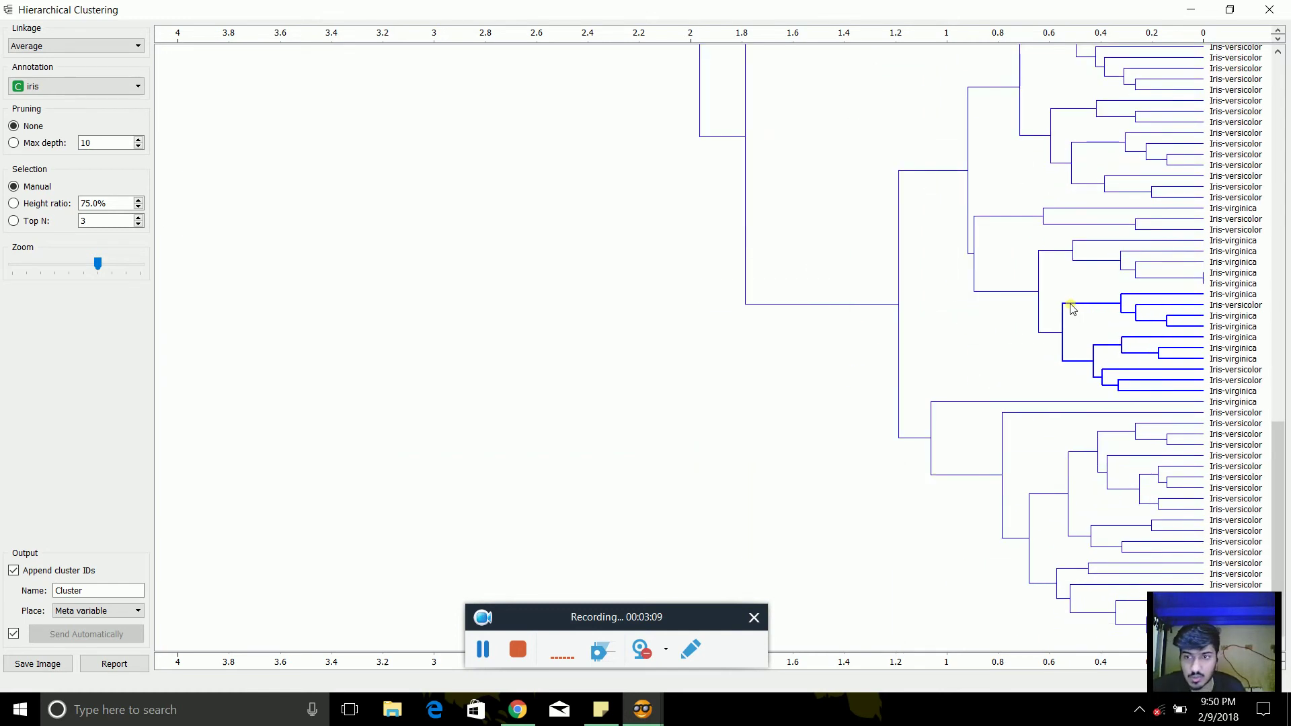
{"action": "scroll", "coordinate": [1072, 306], "scroll_direction": "up", "scroll_amount": 10}
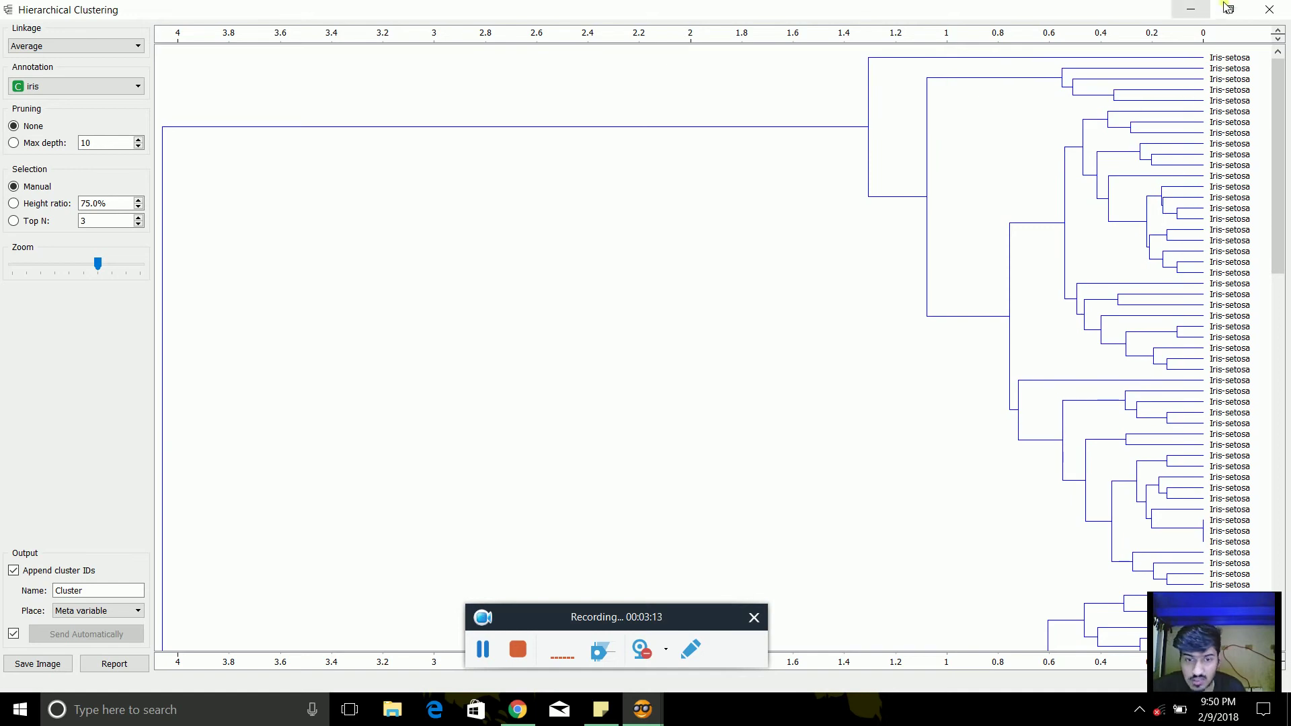
{"action": "left_click", "coordinate": [1190, 12]}
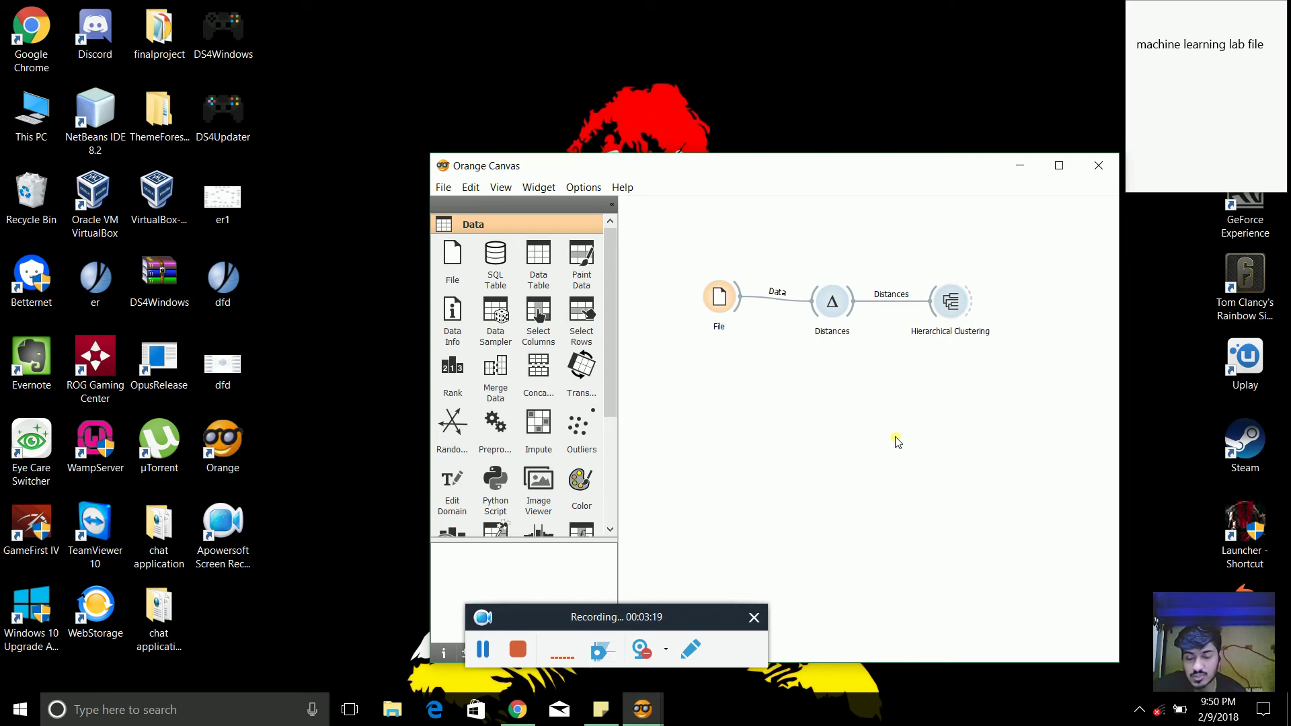
Step: Add a Scatter Plot via the 'sc' search, place it below Distances, and link File's data to it
{"action": "double_click", "coordinate": [875, 447]}
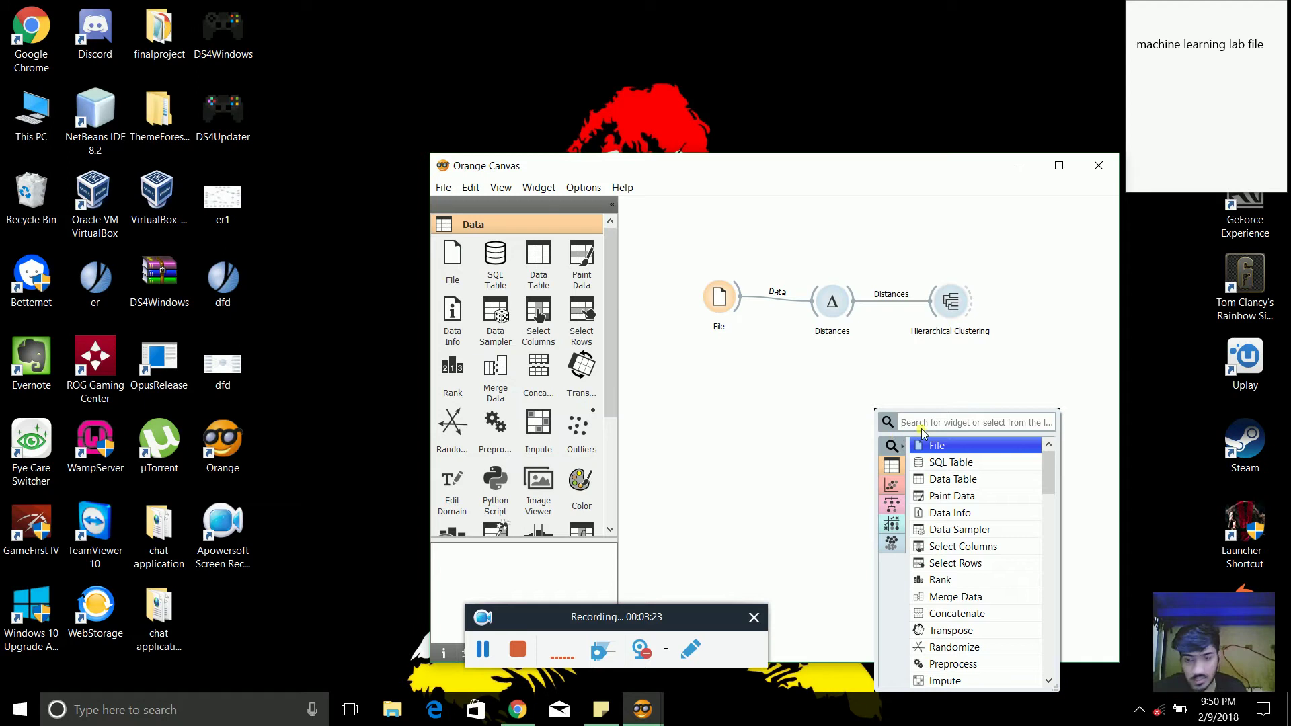
{"action": "type", "text": "s"}
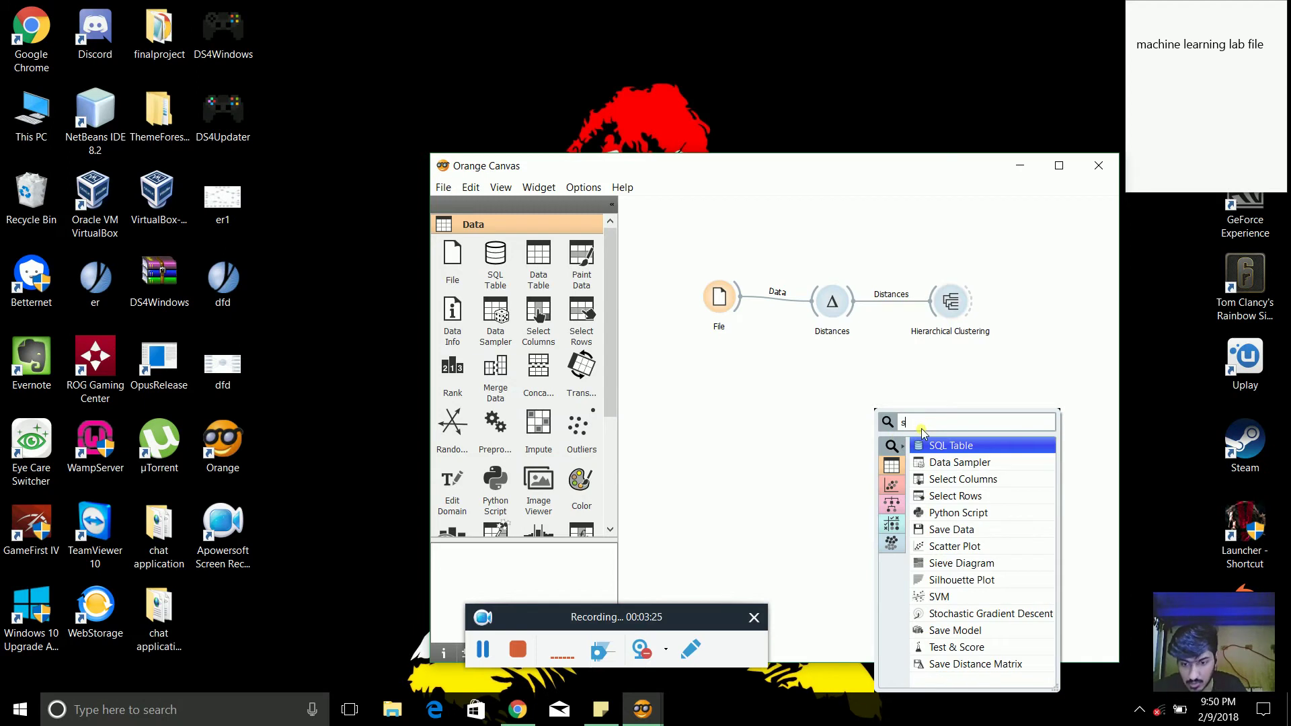
{"action": "key", "text": "BackSpace"}
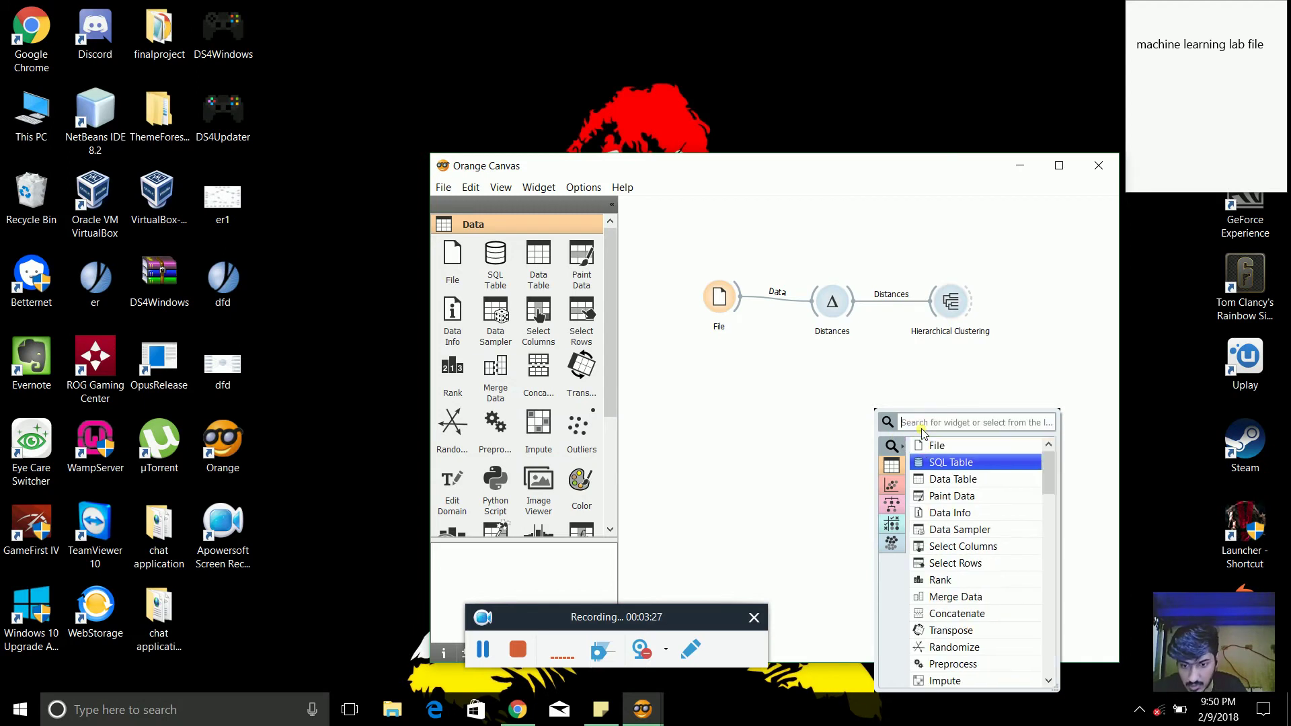
{"action": "left_click", "coordinate": [488, 642]}
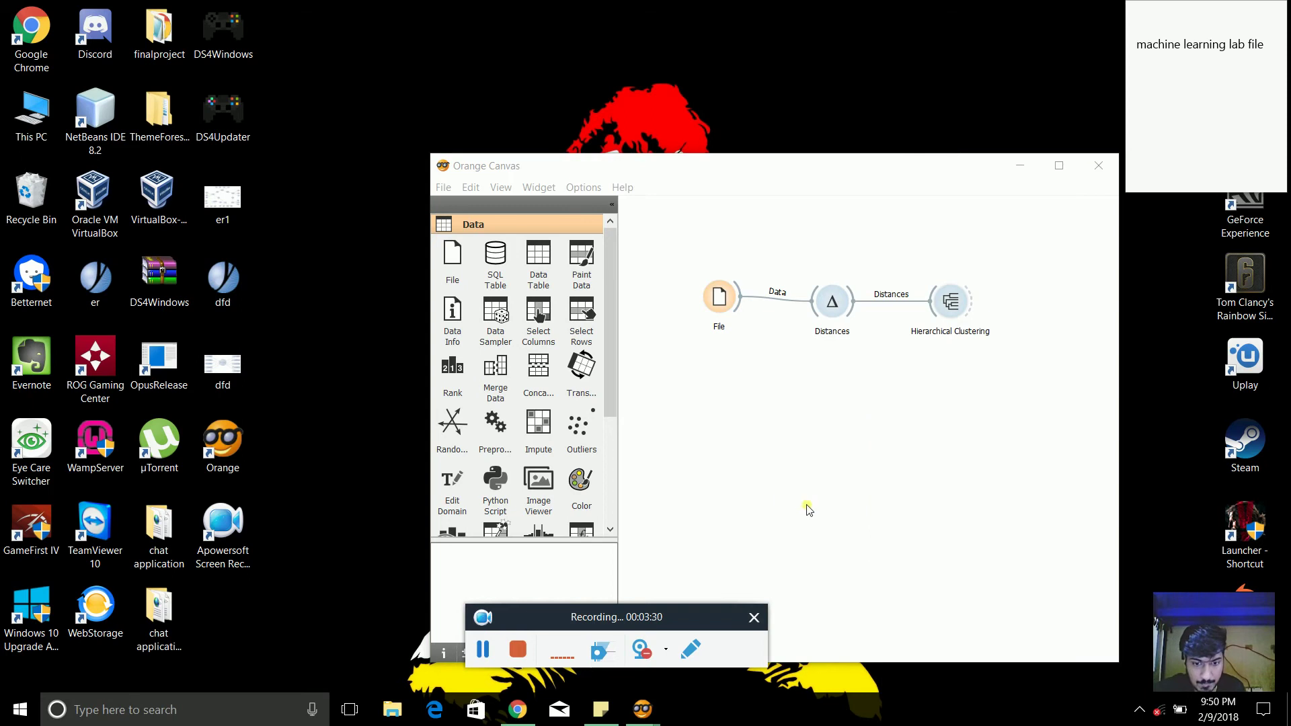
{"action": "right_click", "coordinate": [818, 389]}
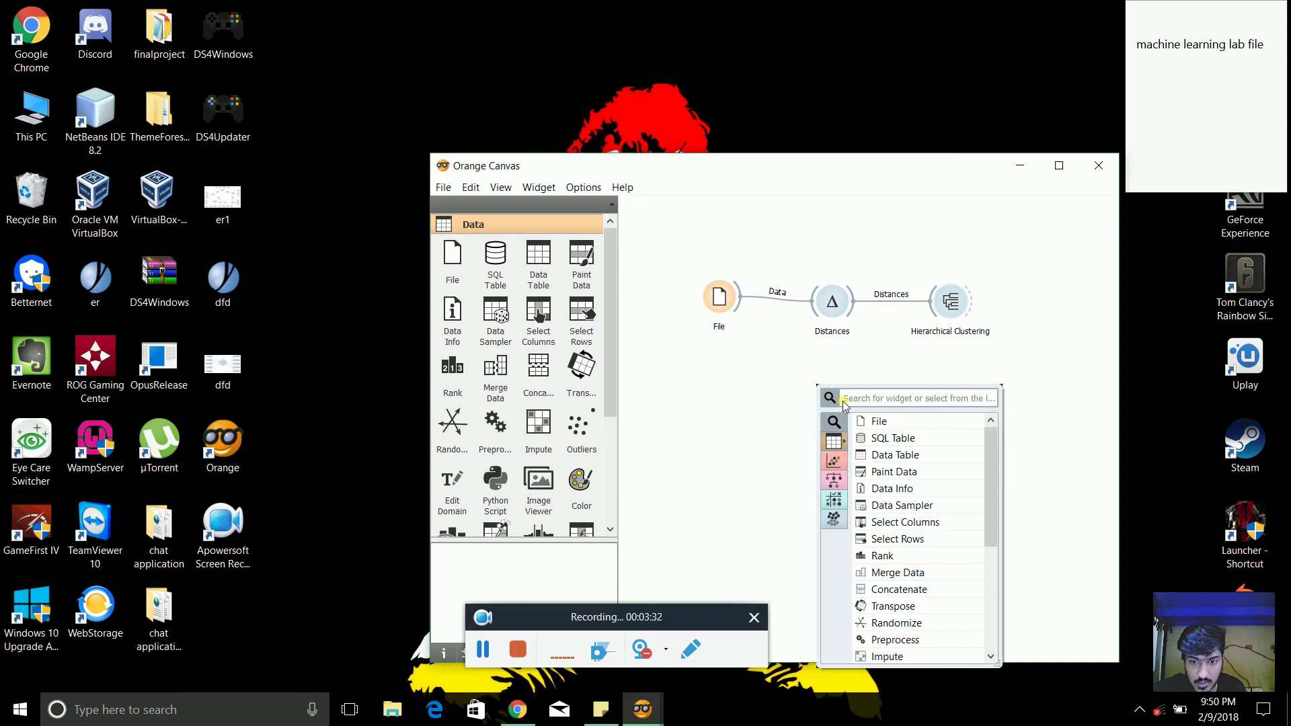
{"action": "type", "text": "sc"}
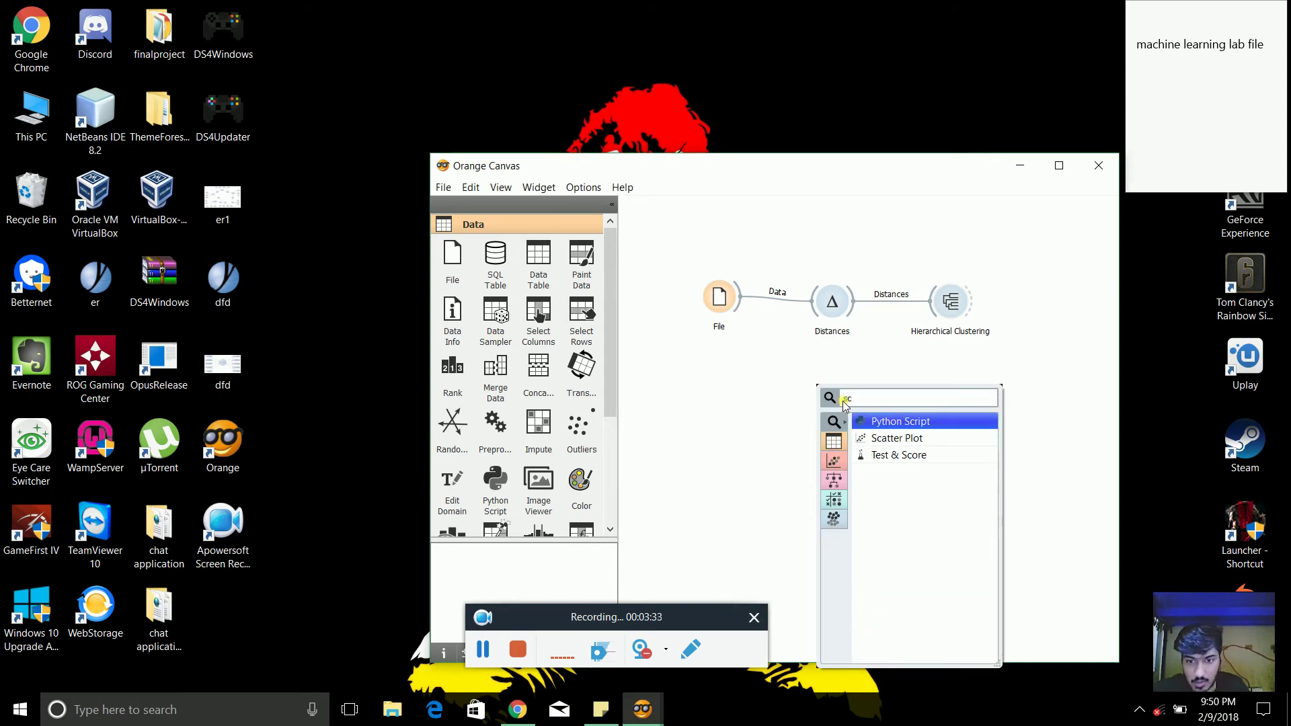
{"action": "key", "text": "Down"}
{"action": "key", "text": "Return"}
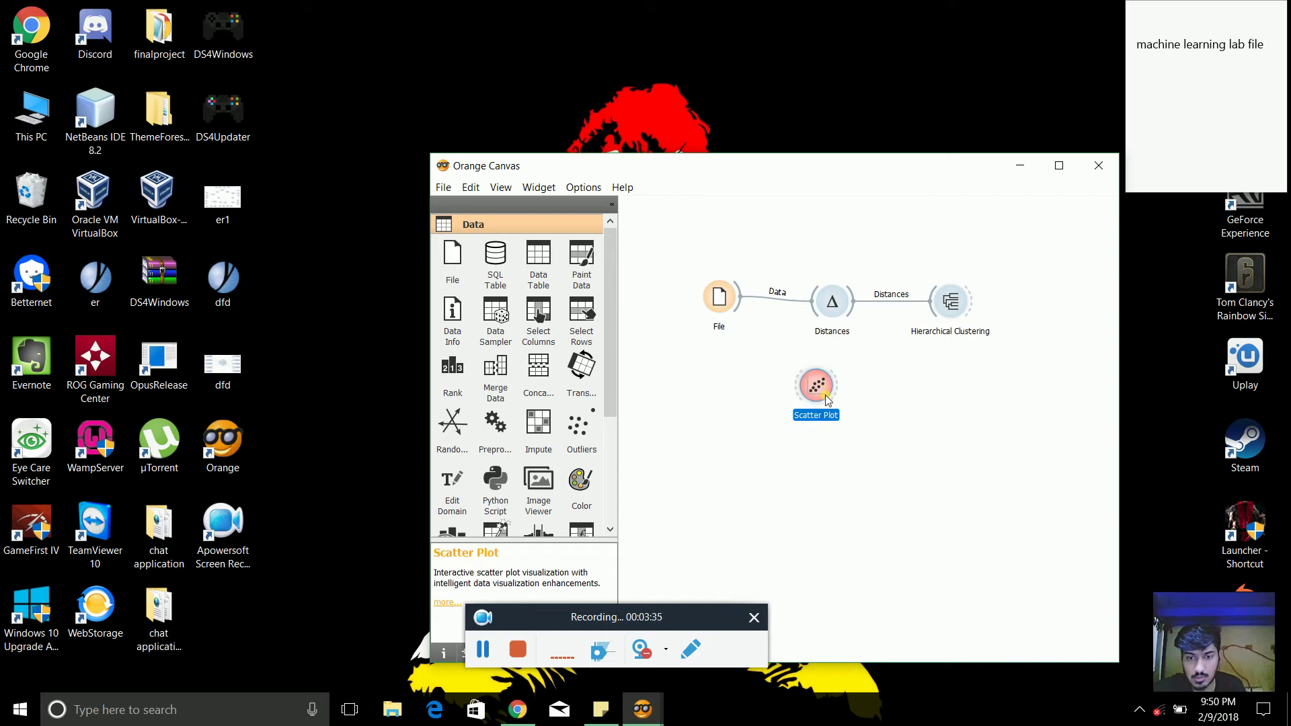
{"action": "left_click_drag", "start_coordinate": [828, 401], "coordinate": [841, 447]}
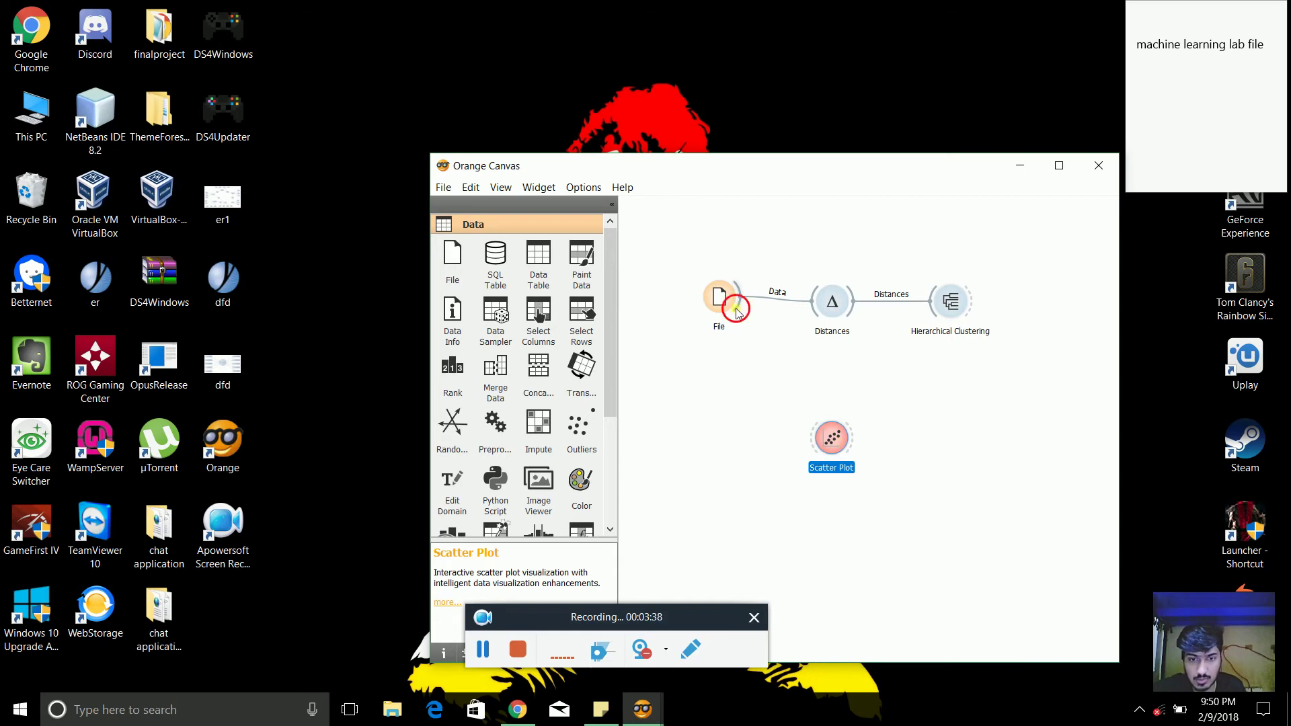
{"action": "left_click_drag", "start_coordinate": [737, 312], "coordinate": [814, 439]}
{"action": "left_click", "coordinate": [832, 441]}
Step: Open the Scatter Plot maximized, showing iris sepal length against sepal width by class
{"action": "double_click", "coordinate": [831, 441]}
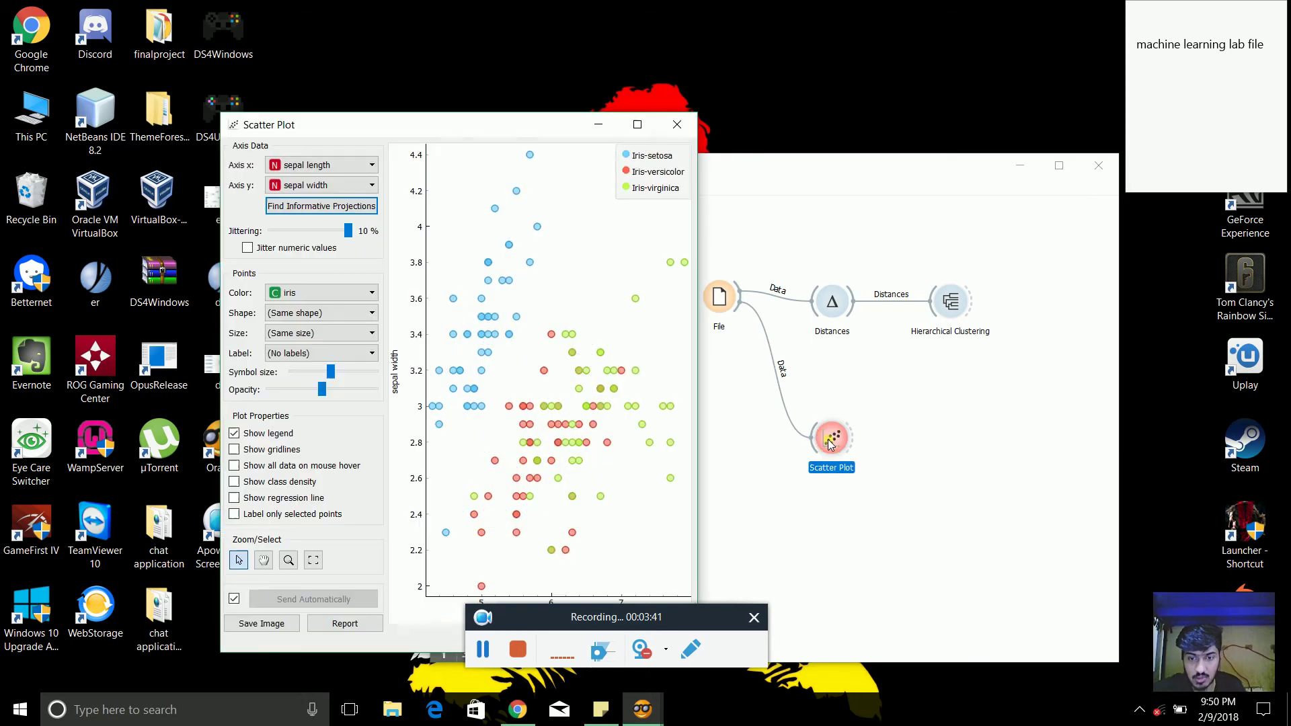
{"action": "left_click", "coordinate": [637, 125]}
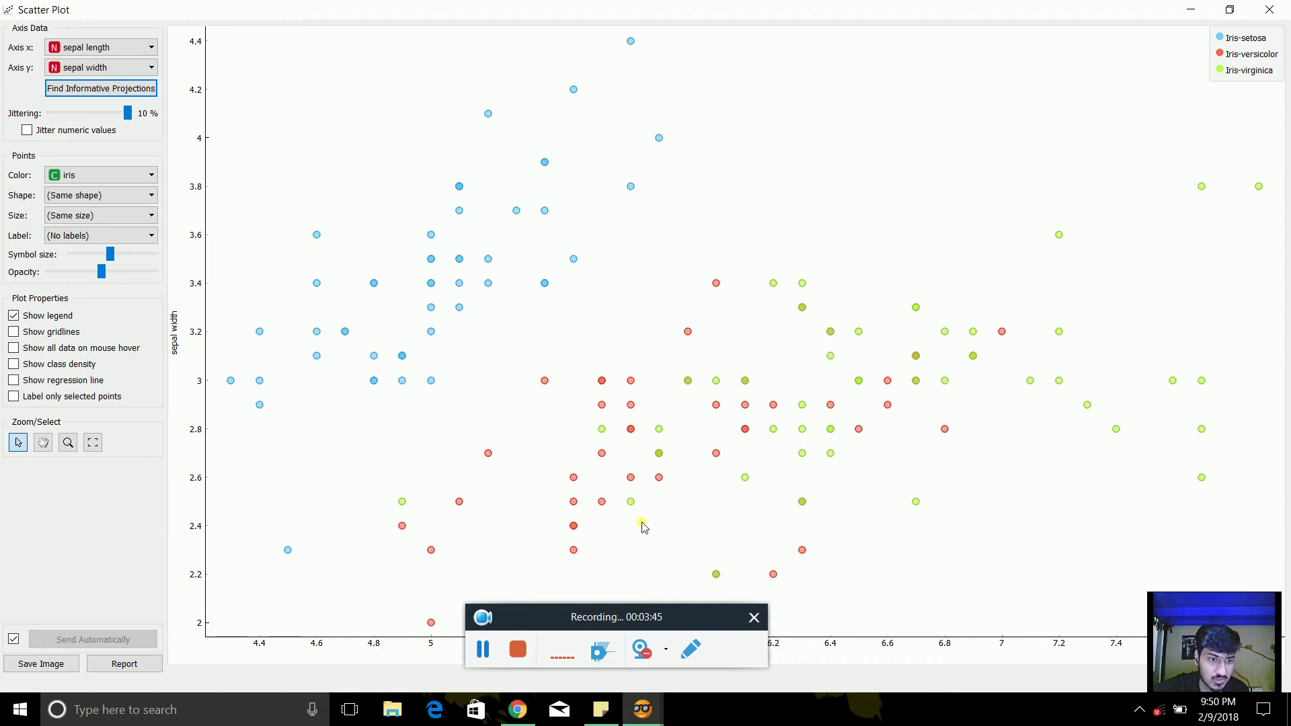
{"action": "left_click_drag", "start_coordinate": [657, 611], "coordinate": [342, 699]}
{"action": "left_click_drag", "start_coordinate": [1250, 620], "coordinate": [1257, 533]}
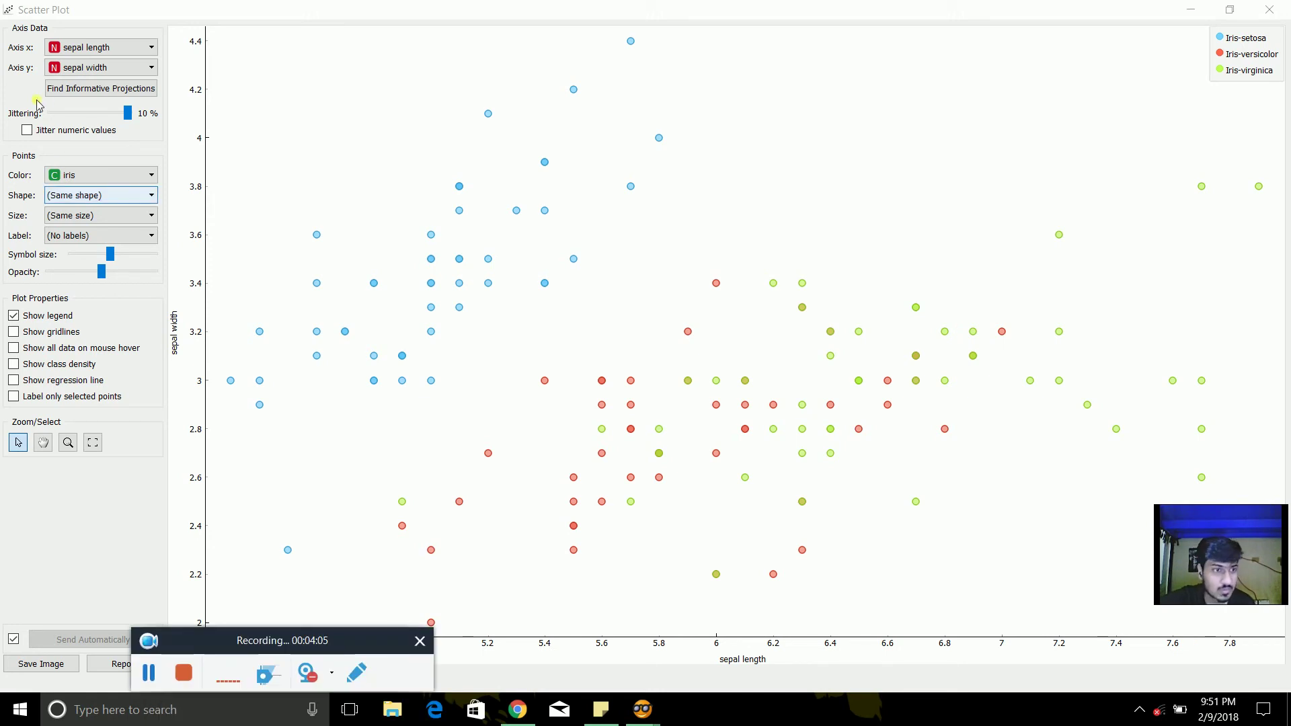
Step: Rank informative projections and apply the top pair, petal length versus petal width
{"action": "left_click", "coordinate": [149, 88]}
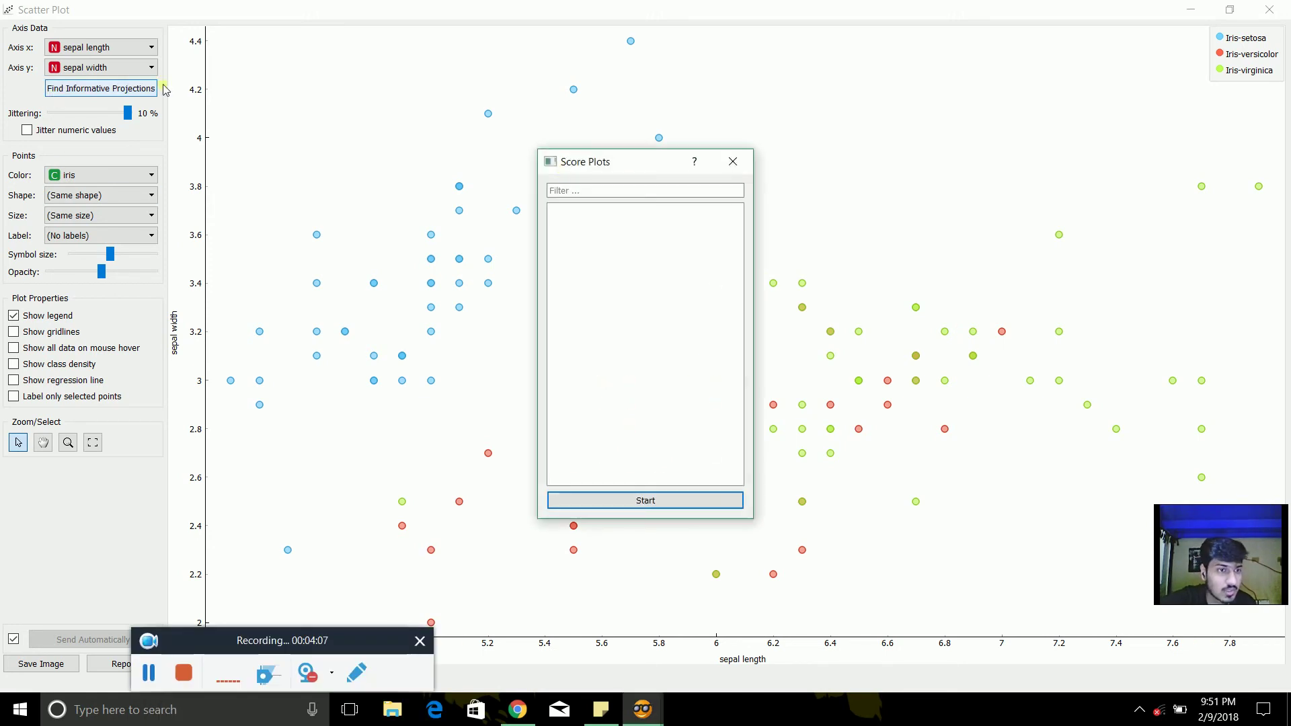
{"action": "left_click", "coordinate": [635, 499]}
{"action": "double_click", "coordinate": [617, 228]}
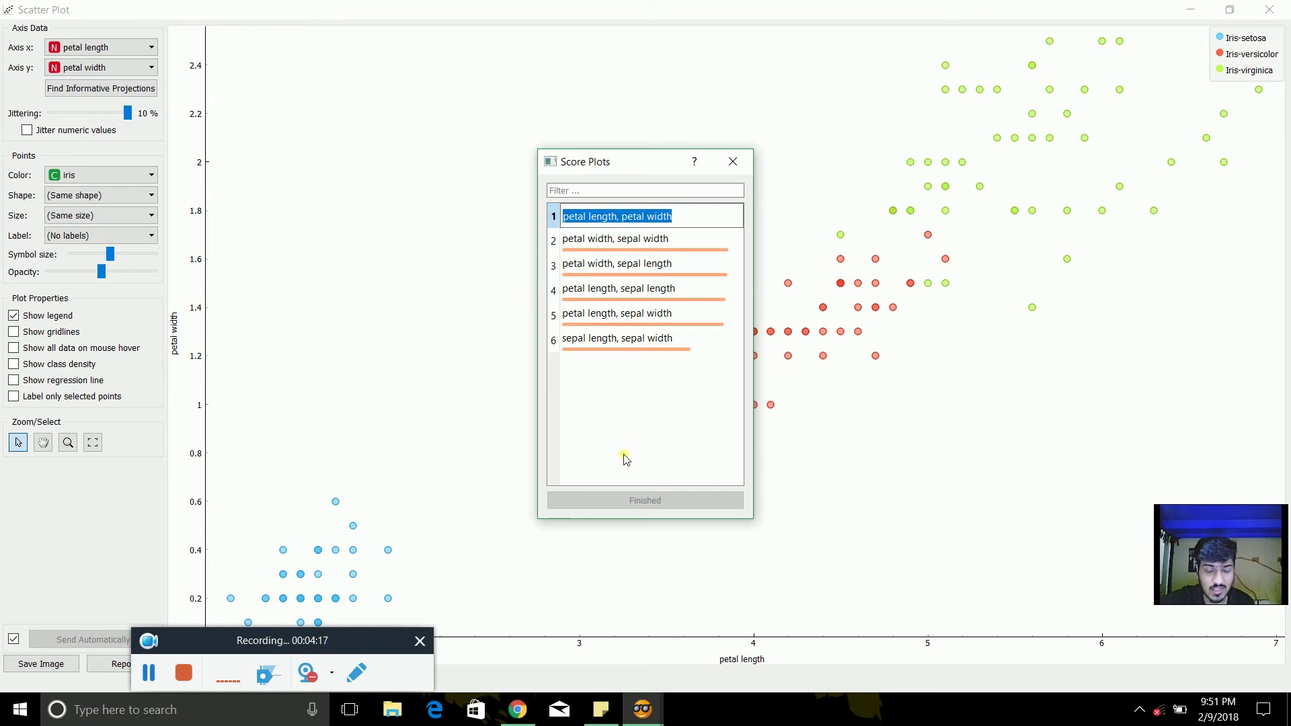
{"action": "left_click", "coordinate": [653, 374]}
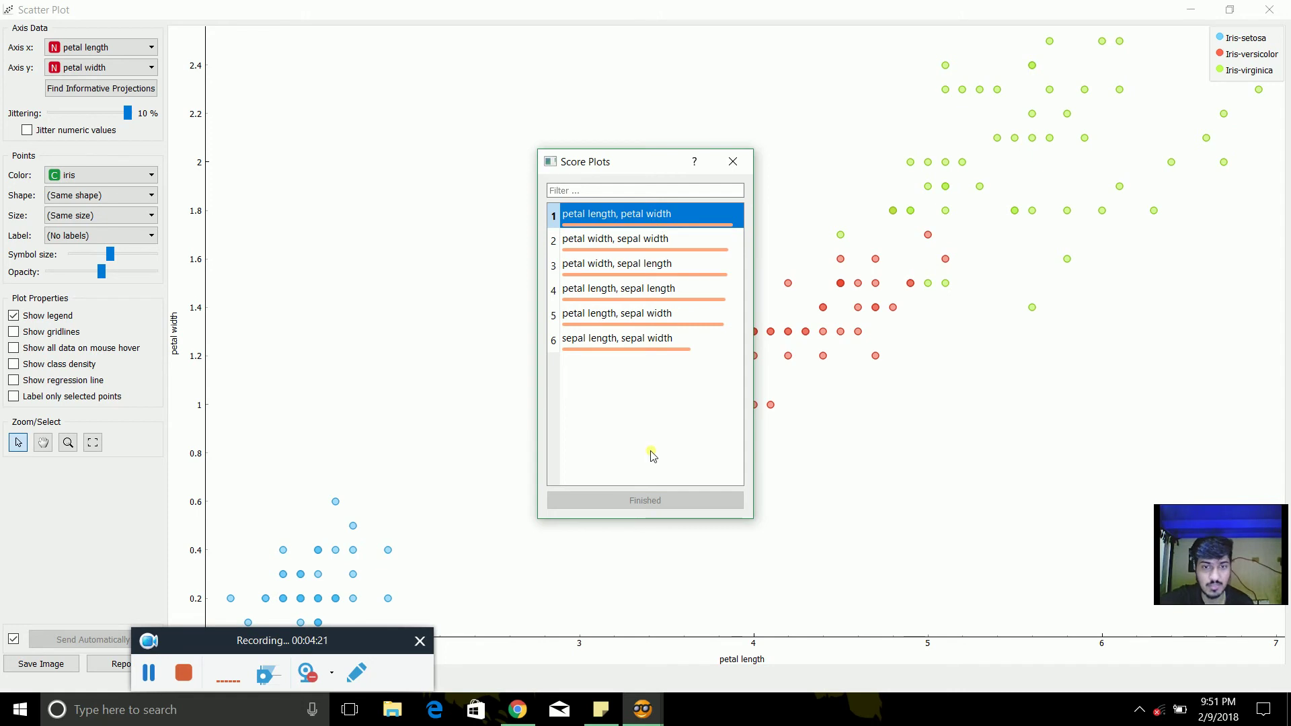
{"action": "left_click", "coordinate": [622, 502]}
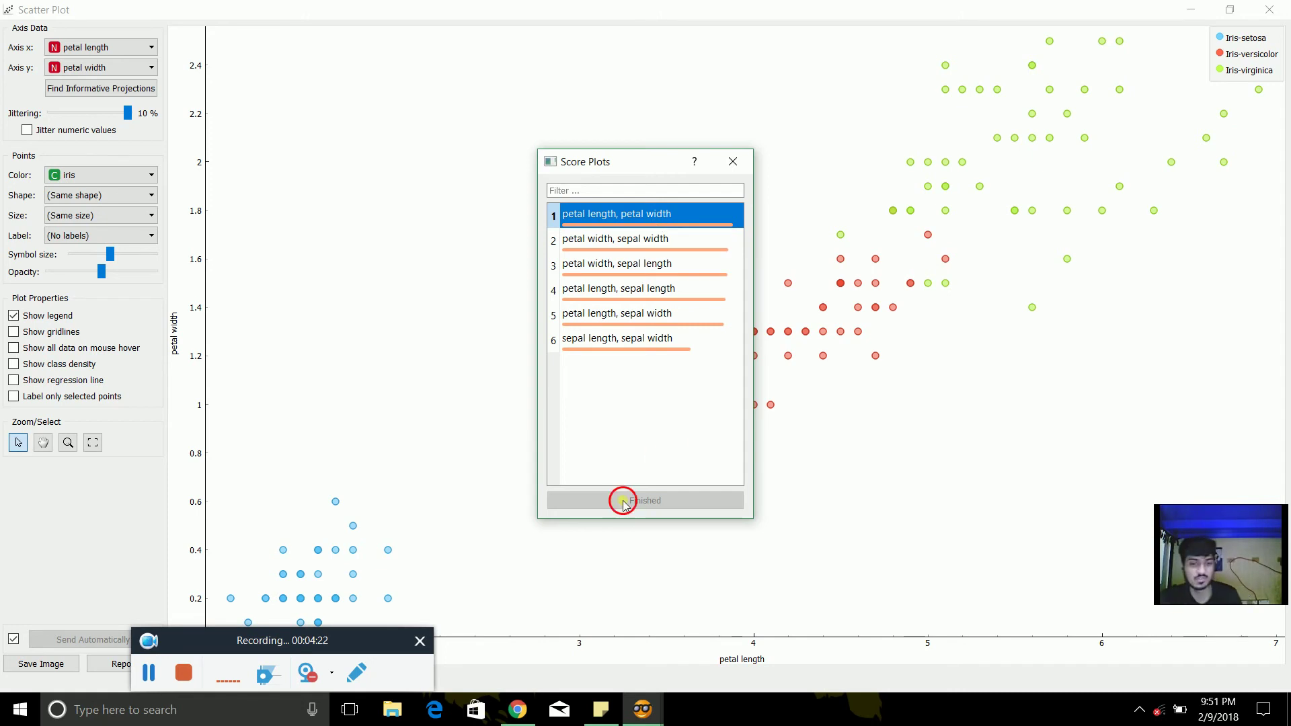
{"action": "left_click", "coordinate": [733, 162]}
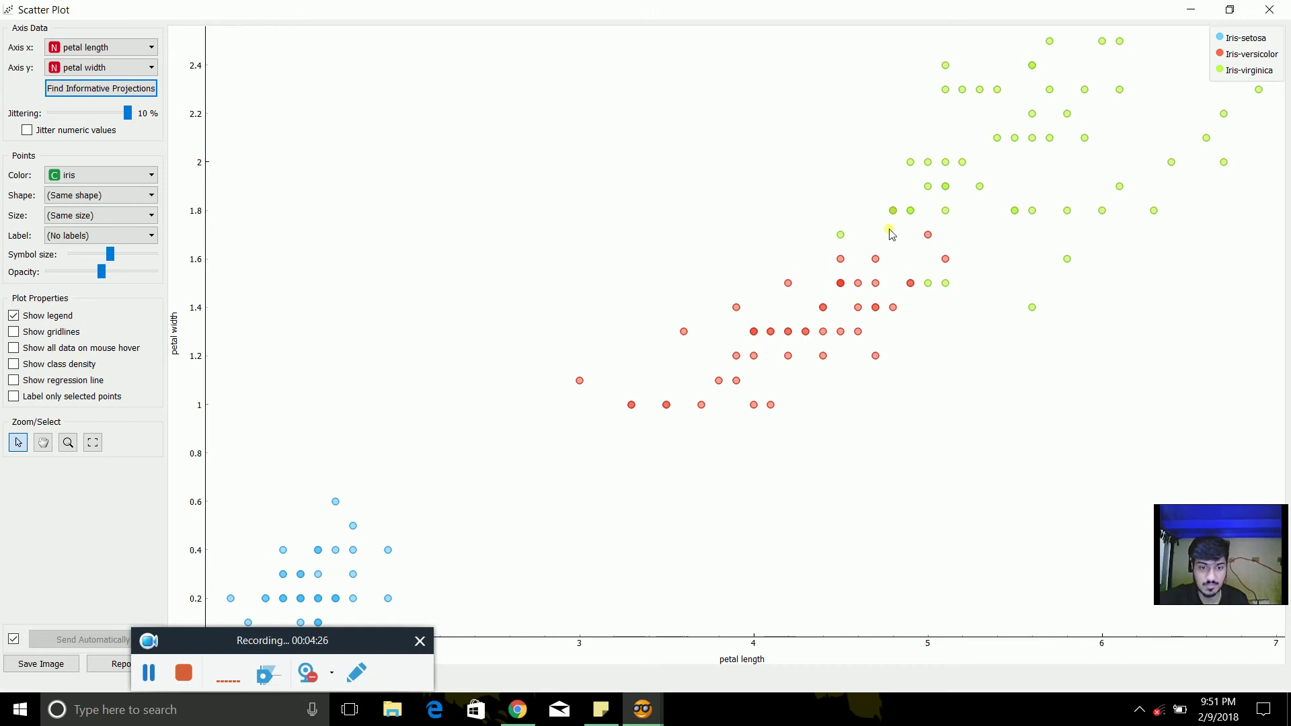
Step: Link Hierarchical Clustering's selection to the Scatter Plot and reopen the Scatter Plot window
{"action": "left_click", "coordinate": [1229, 9]}
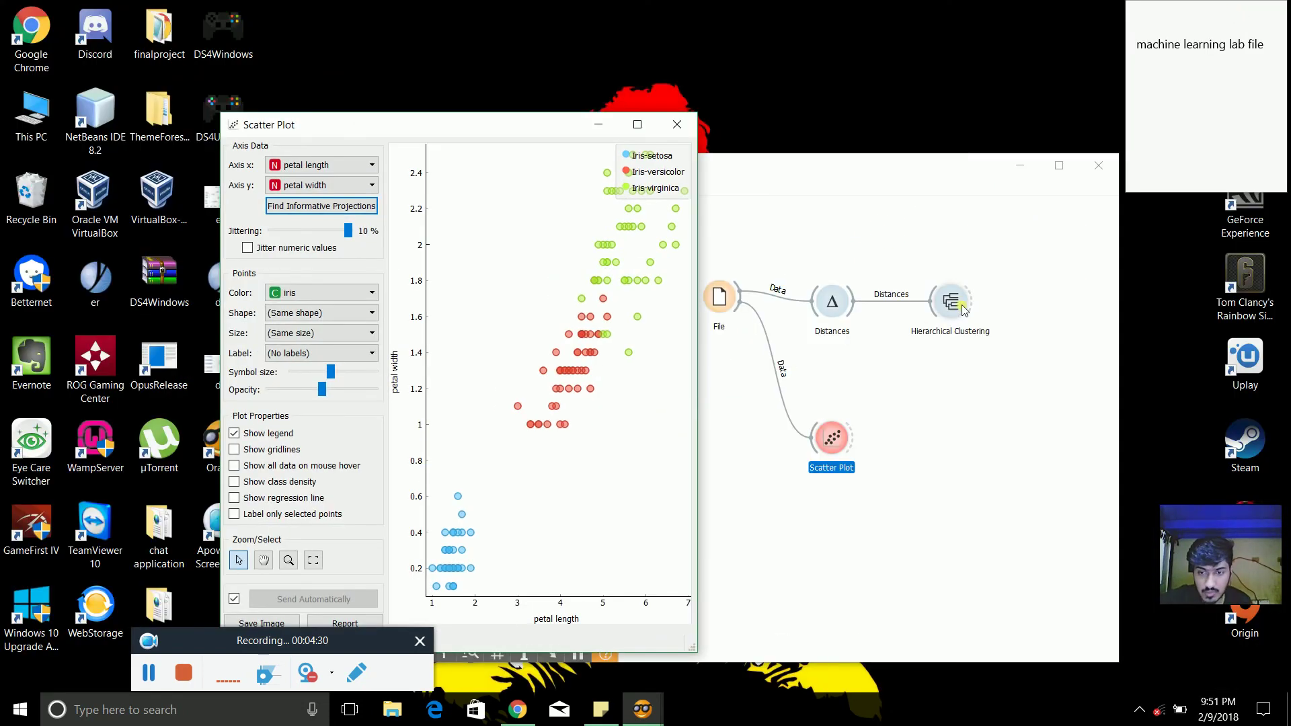
{"action": "left_click_drag", "start_coordinate": [968, 306], "coordinate": [816, 430]}
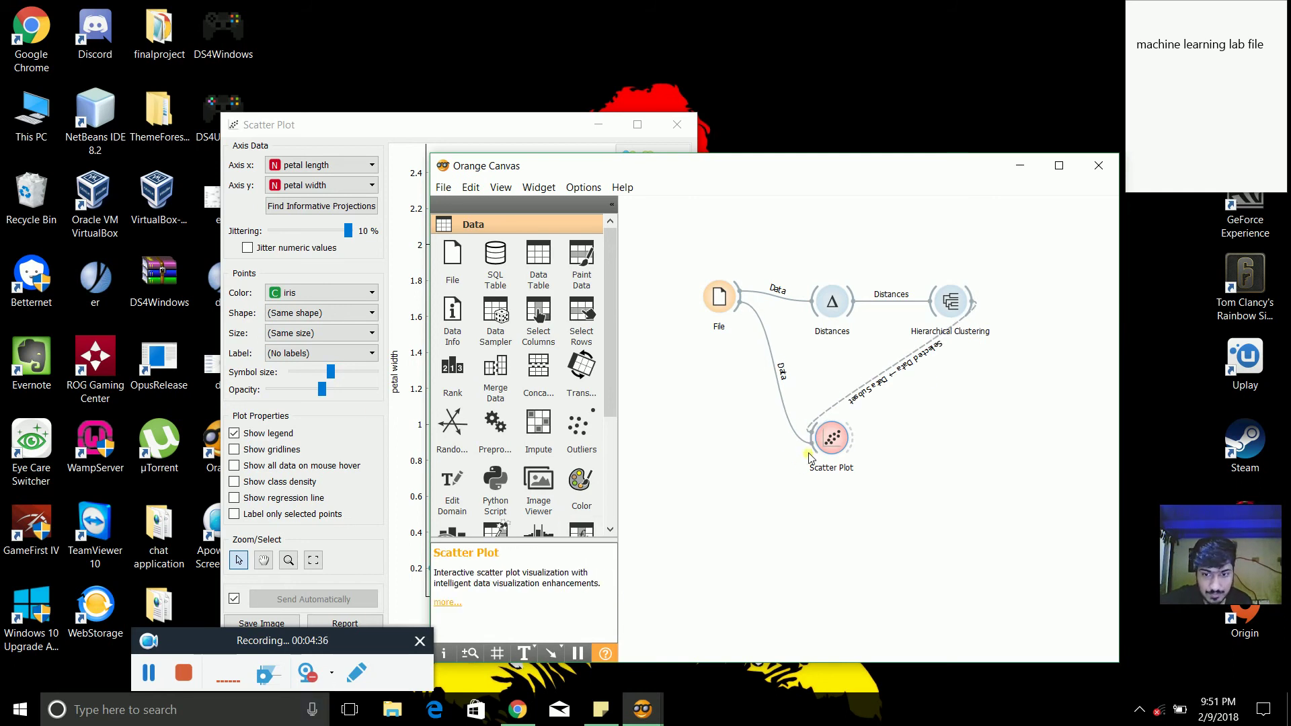
{"action": "double_click", "coordinate": [831, 438]}
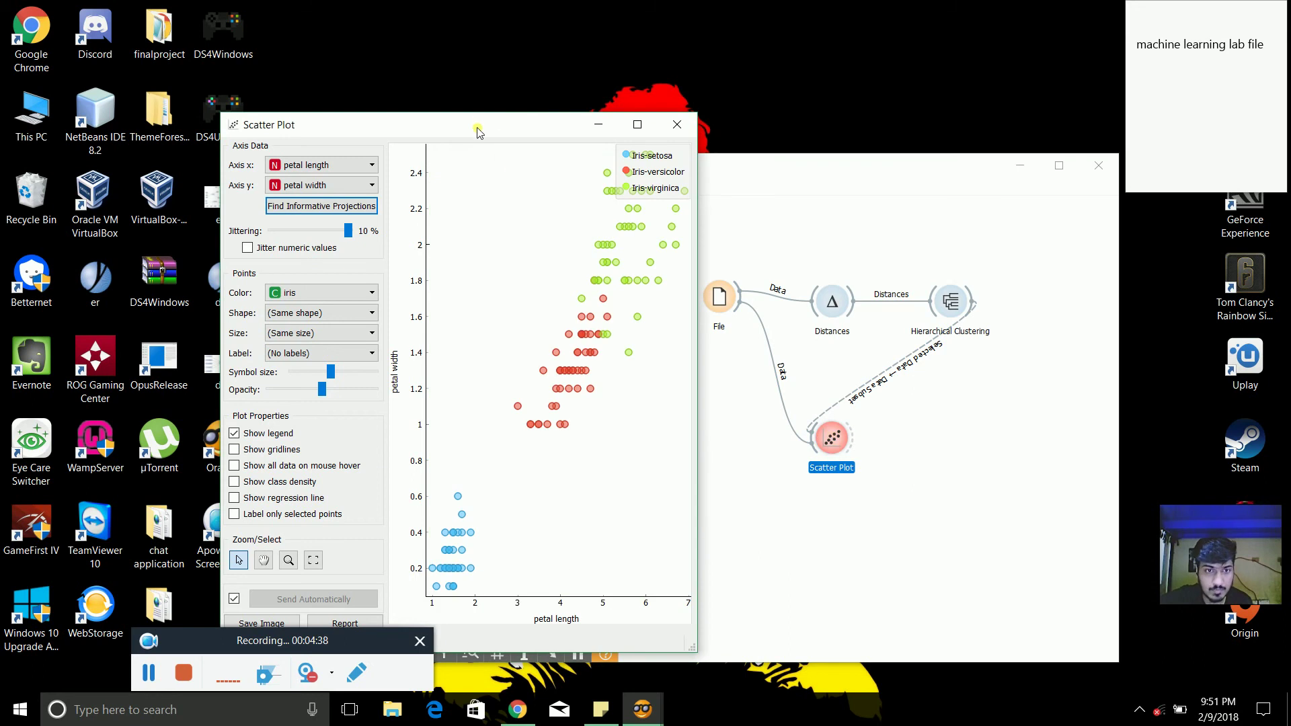
{"action": "left_click_drag", "start_coordinate": [479, 131], "coordinate": [373, 109]}
Step: Select a small three-leaf setosa cluster in the dendrogram and view the filled points full screen
{"action": "left_click", "coordinate": [952, 304]}
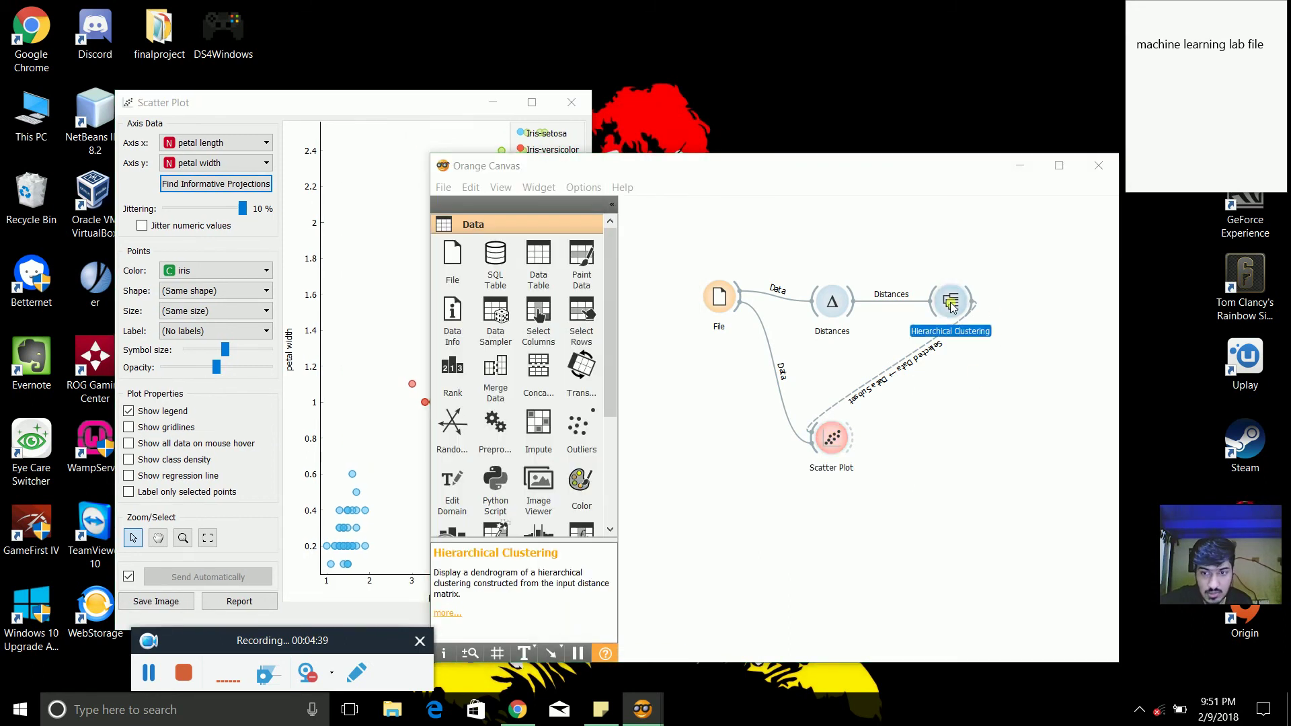
{"action": "double_click", "coordinate": [952, 304]}
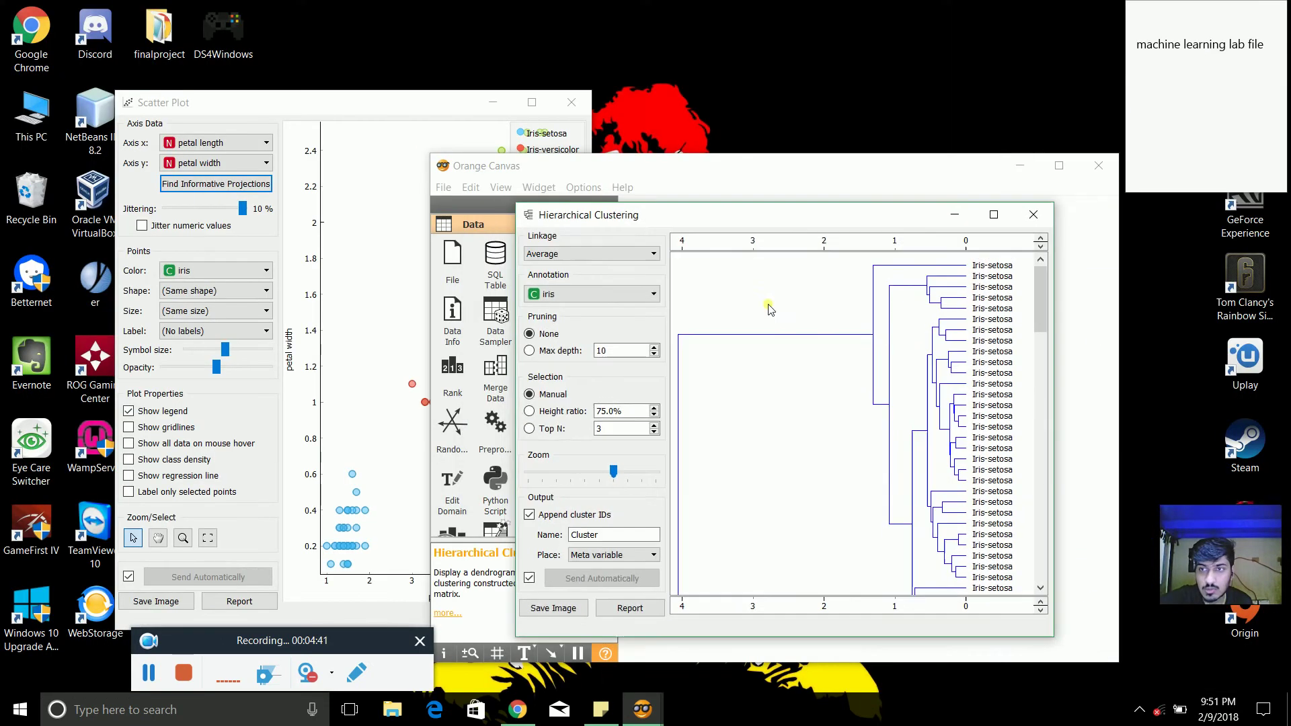
{"action": "left_click_drag", "start_coordinate": [783, 215], "coordinate": [909, 179]}
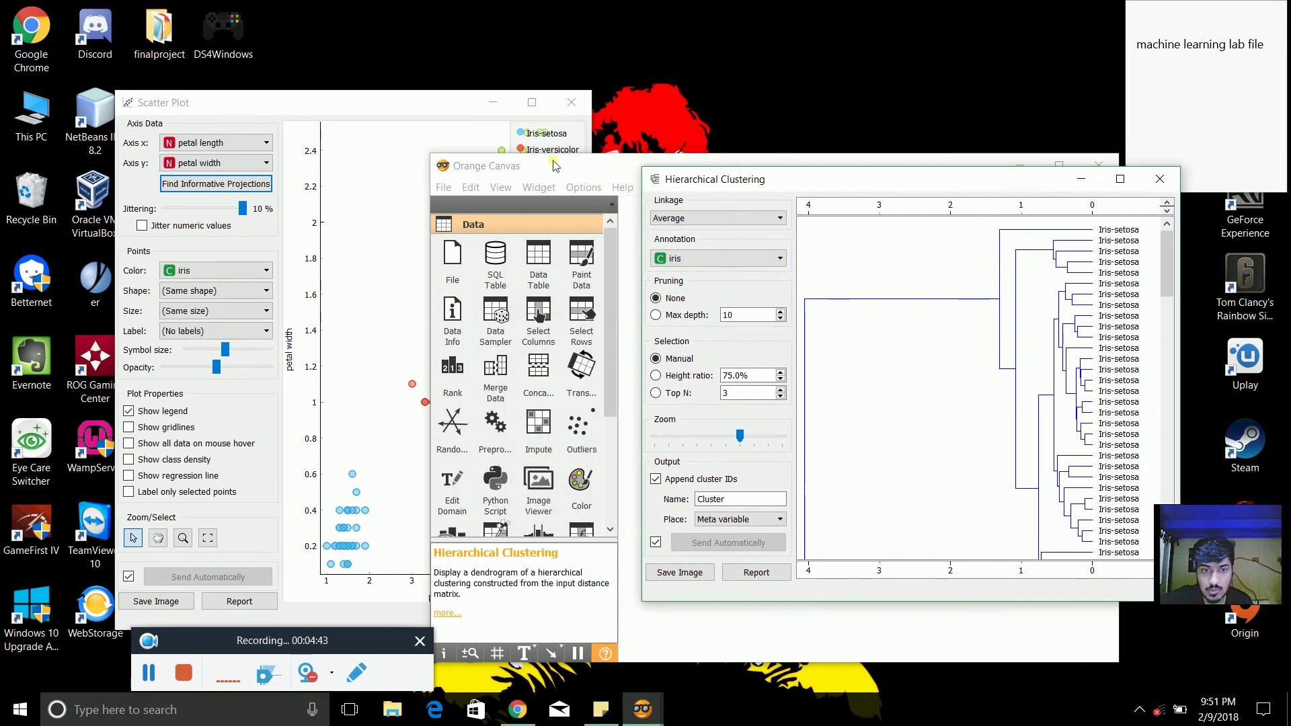
{"action": "left_click_drag", "start_coordinate": [429, 107], "coordinate": [469, 102]}
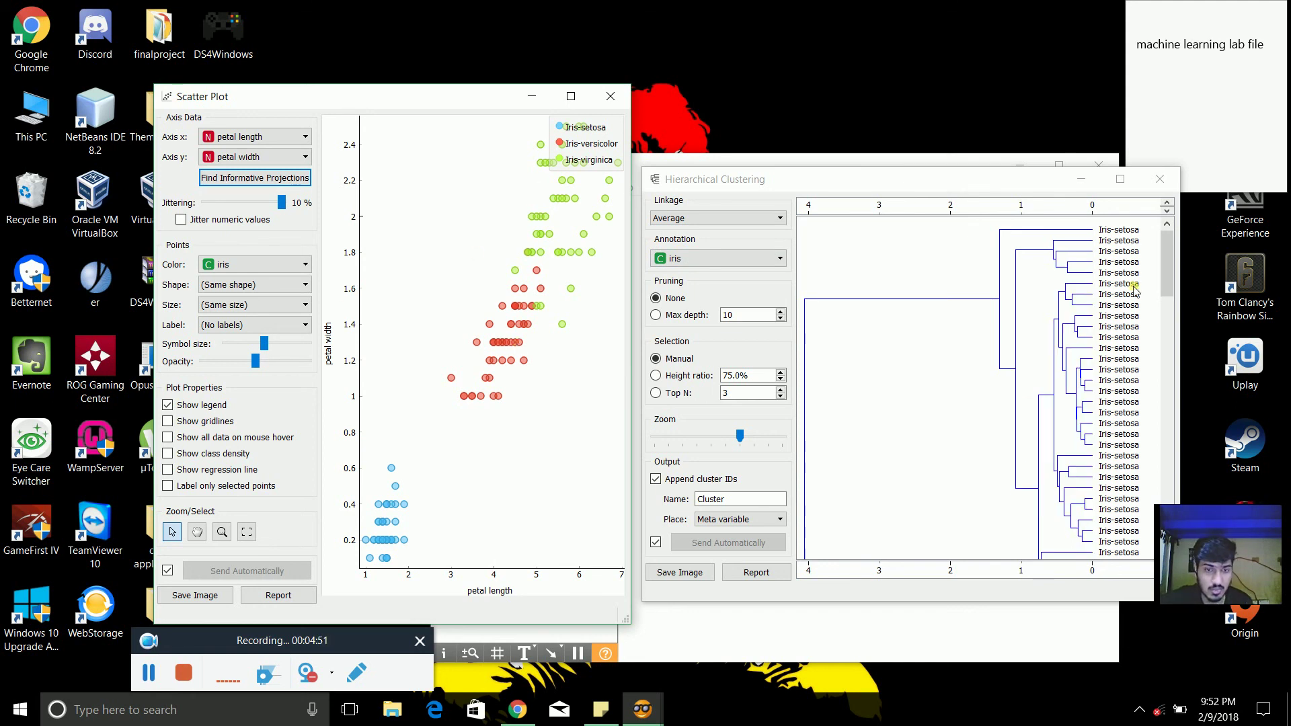
{"action": "left_click", "coordinate": [1074, 265]}
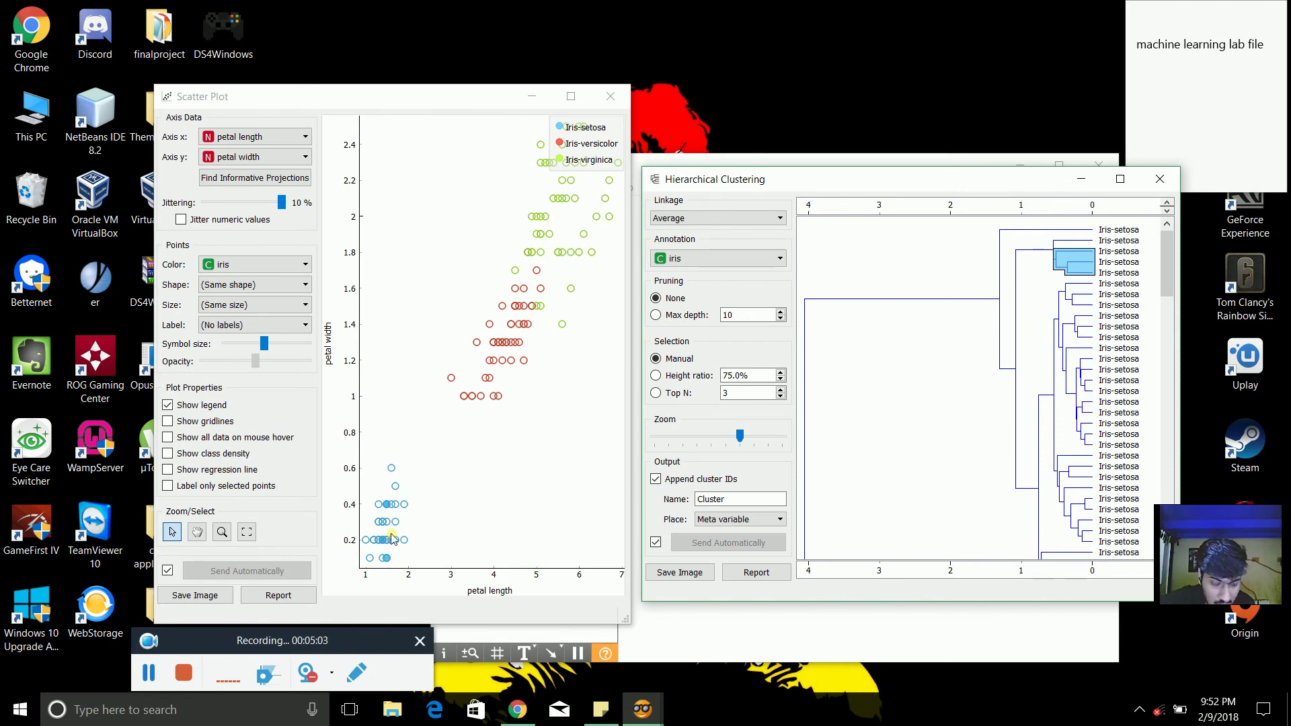
{"action": "left_click", "coordinate": [570, 96]}
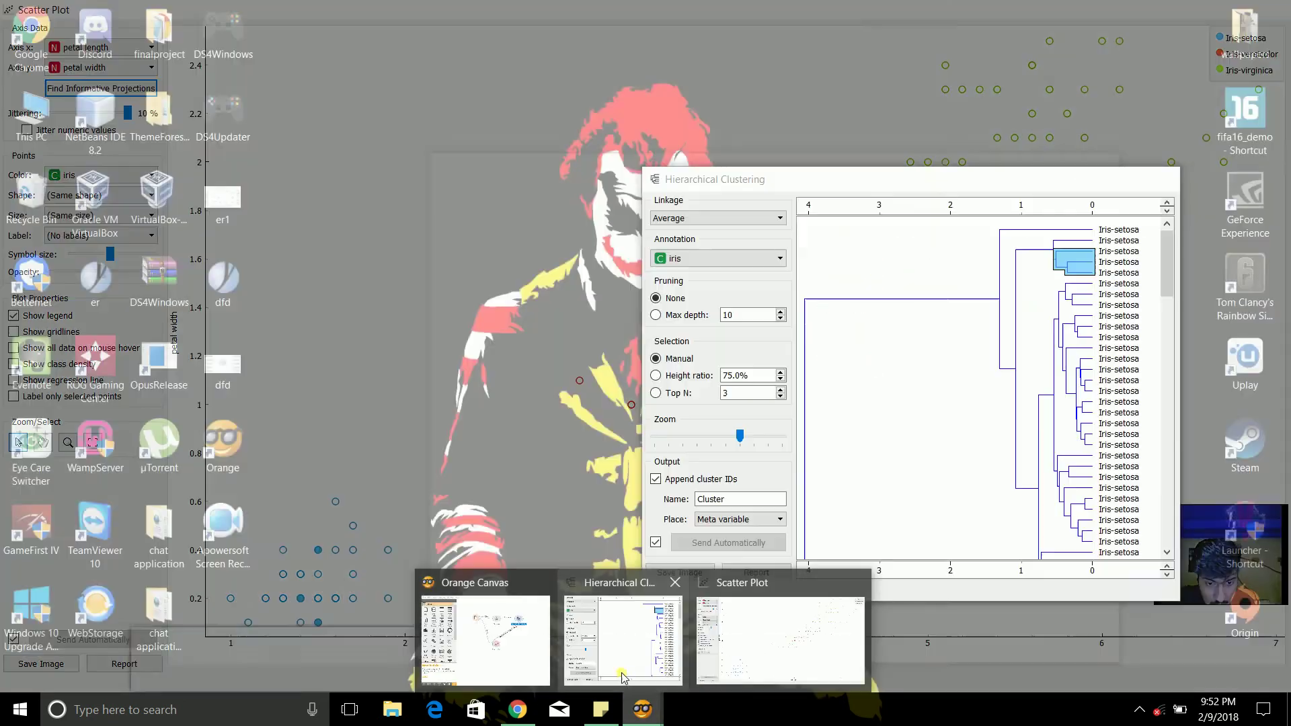
{"action": "left_click", "coordinate": [623, 632]}
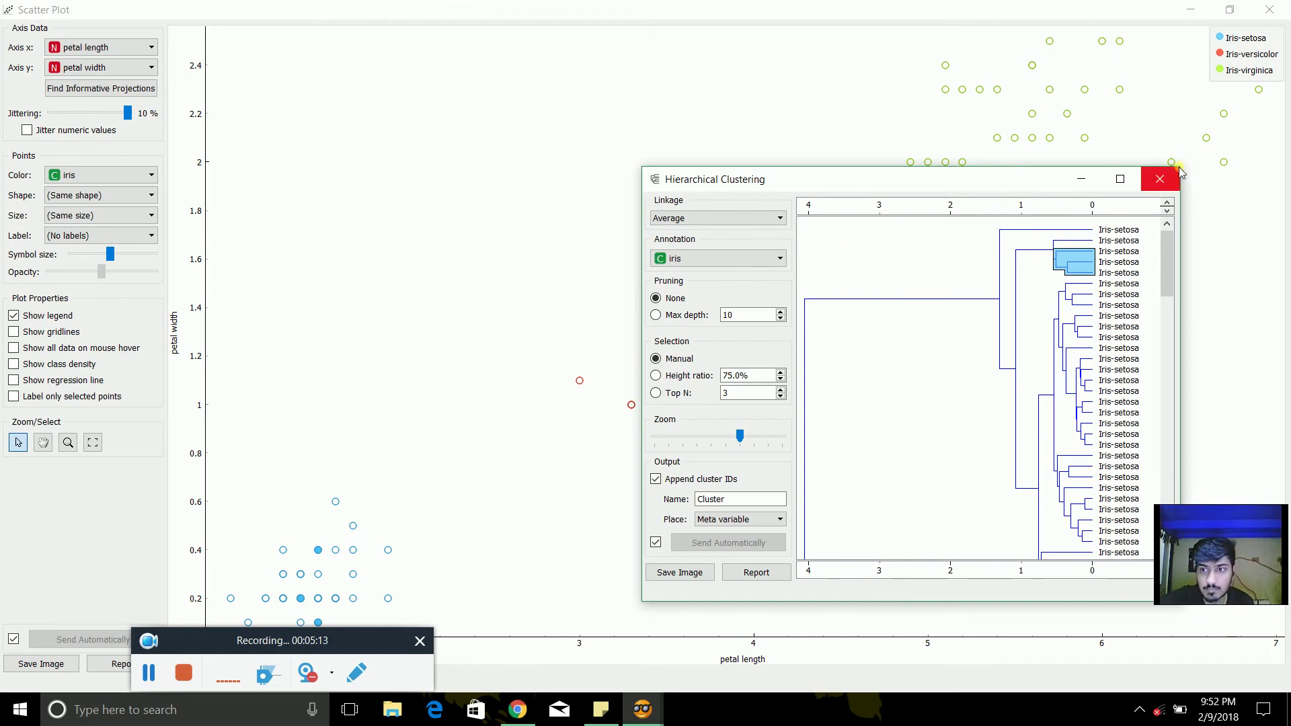
Step: Resize and reposition the Hierarchical Clustering window at upper left so the leaf labels show
{"action": "left_click_drag", "start_coordinate": [1185, 172], "coordinate": [1035, 255]}
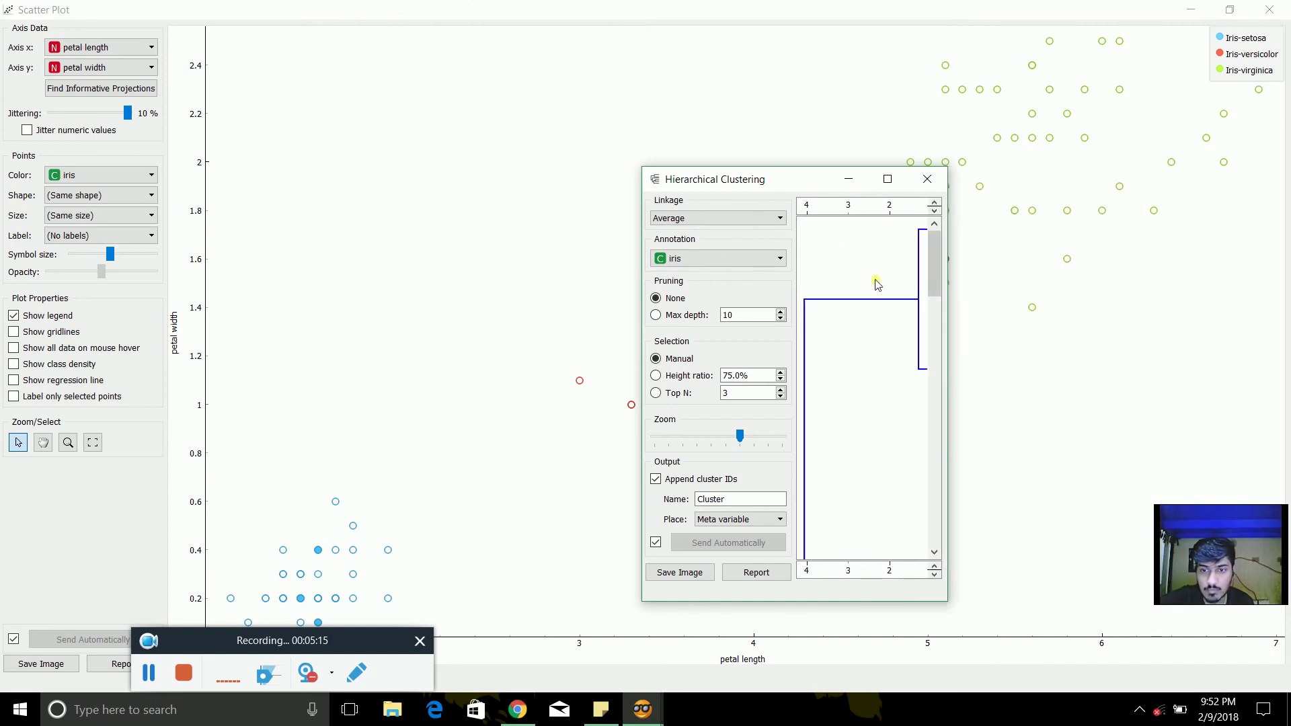
{"action": "left_click_drag", "start_coordinate": [790, 186], "coordinate": [264, 45]}
{"action": "left_click_drag", "start_coordinate": [423, 308], "coordinate": [563, 309]}
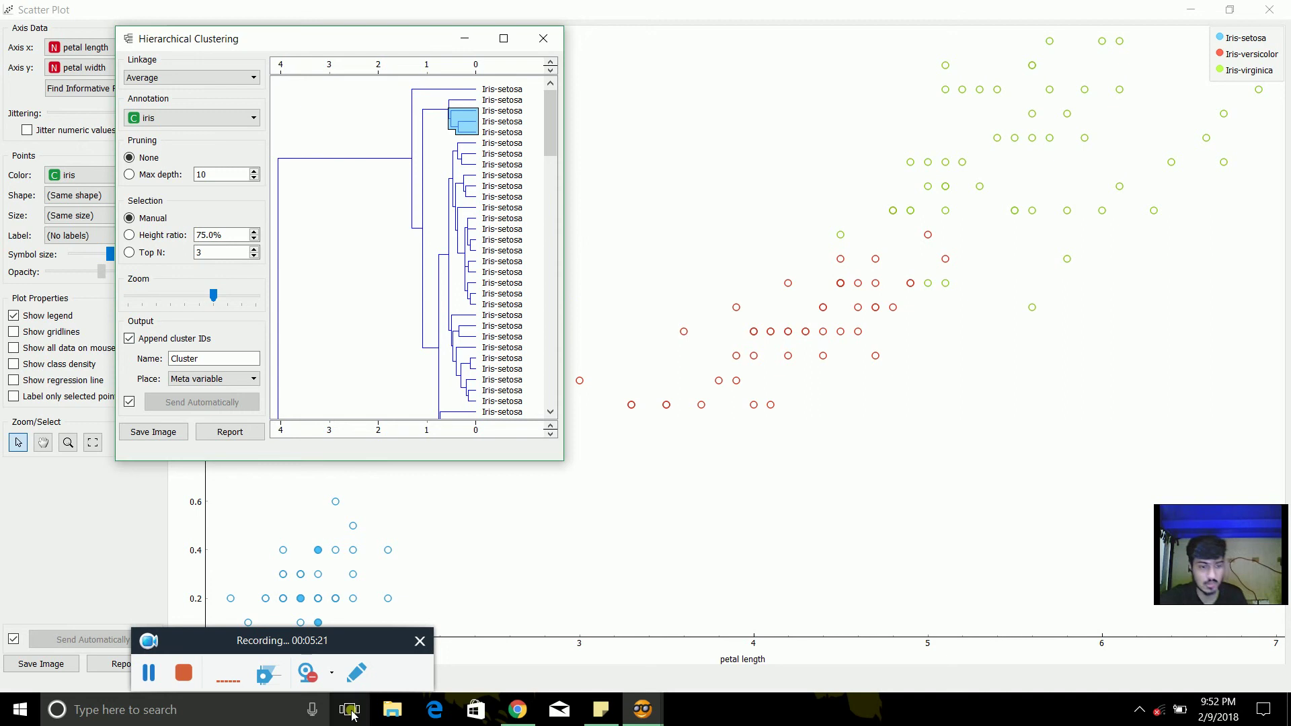
Step: Select a 13-leaf Iris-setosa cluster and a three-leaf Iris-virginica cluster, then select all with Ctrl+A
{"action": "left_click", "coordinate": [491, 217]}
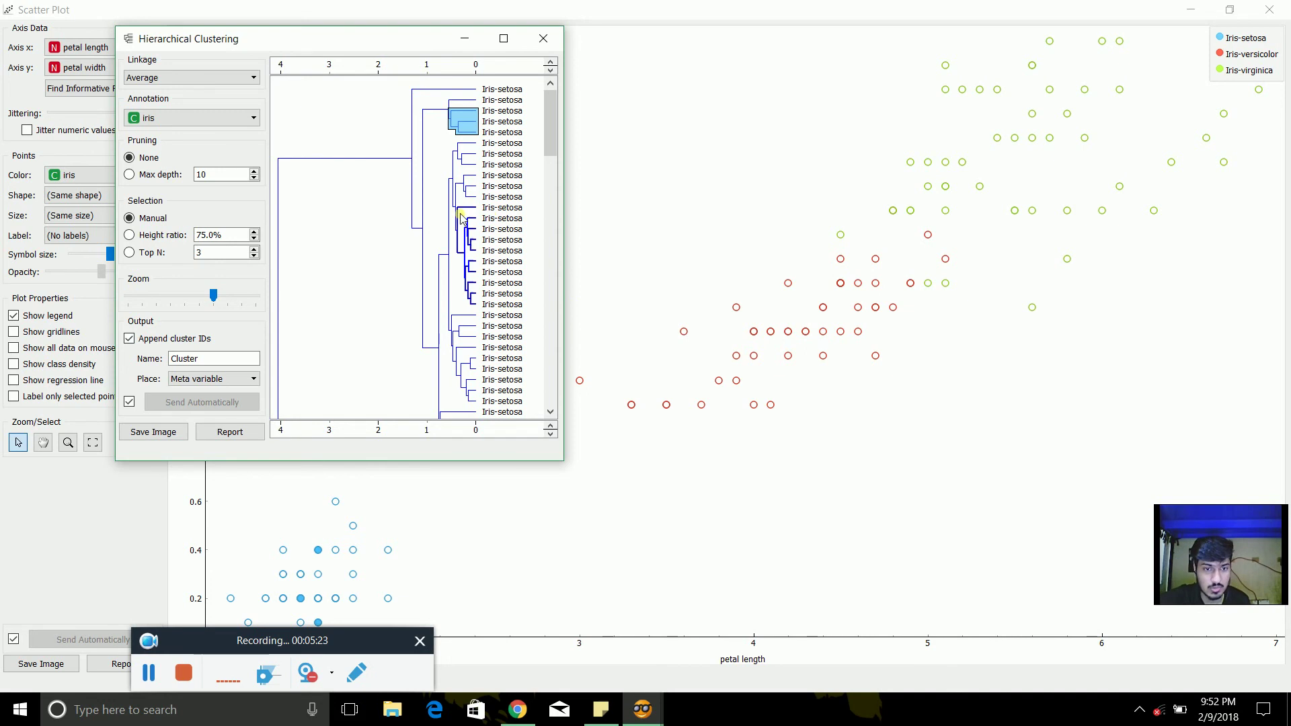
{"action": "left_click", "coordinate": [459, 216]}
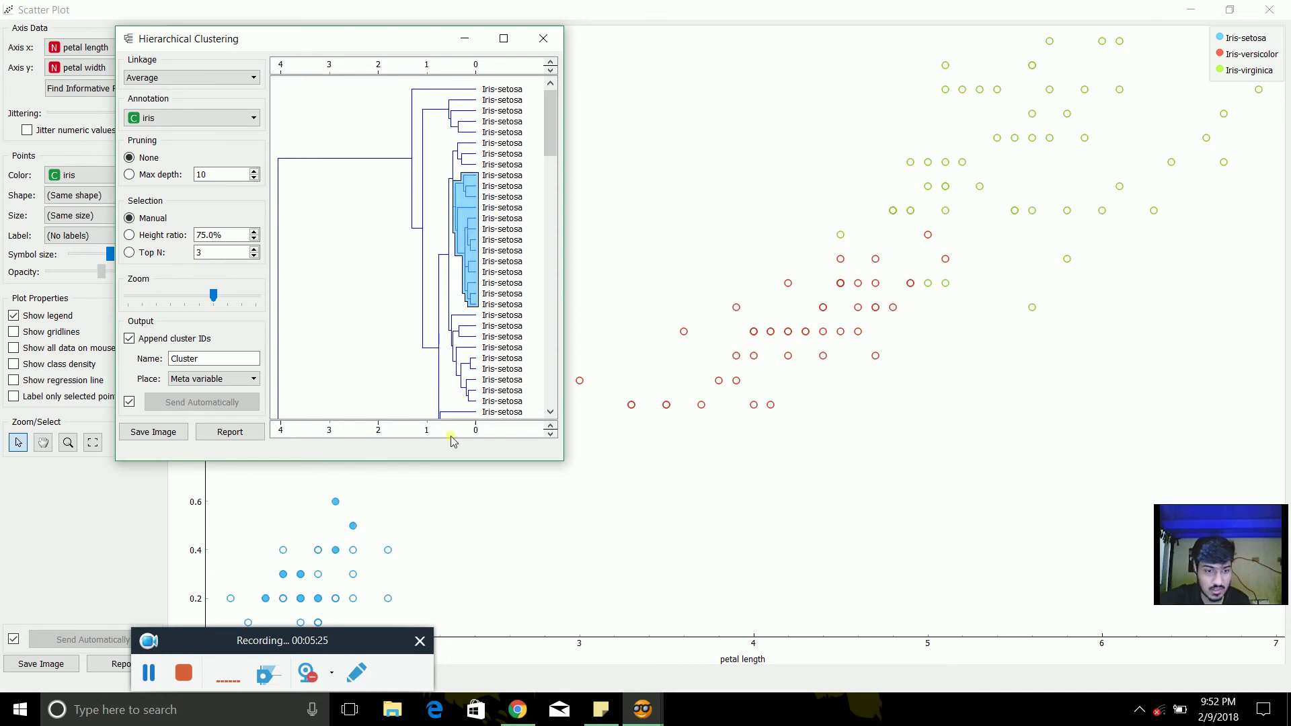
{"action": "scroll", "coordinate": [463, 316], "scroll_direction": "down", "scroll_amount": 5}
{"action": "left_click", "coordinate": [465, 330]}
{"action": "key", "text": "ctrl+a"}
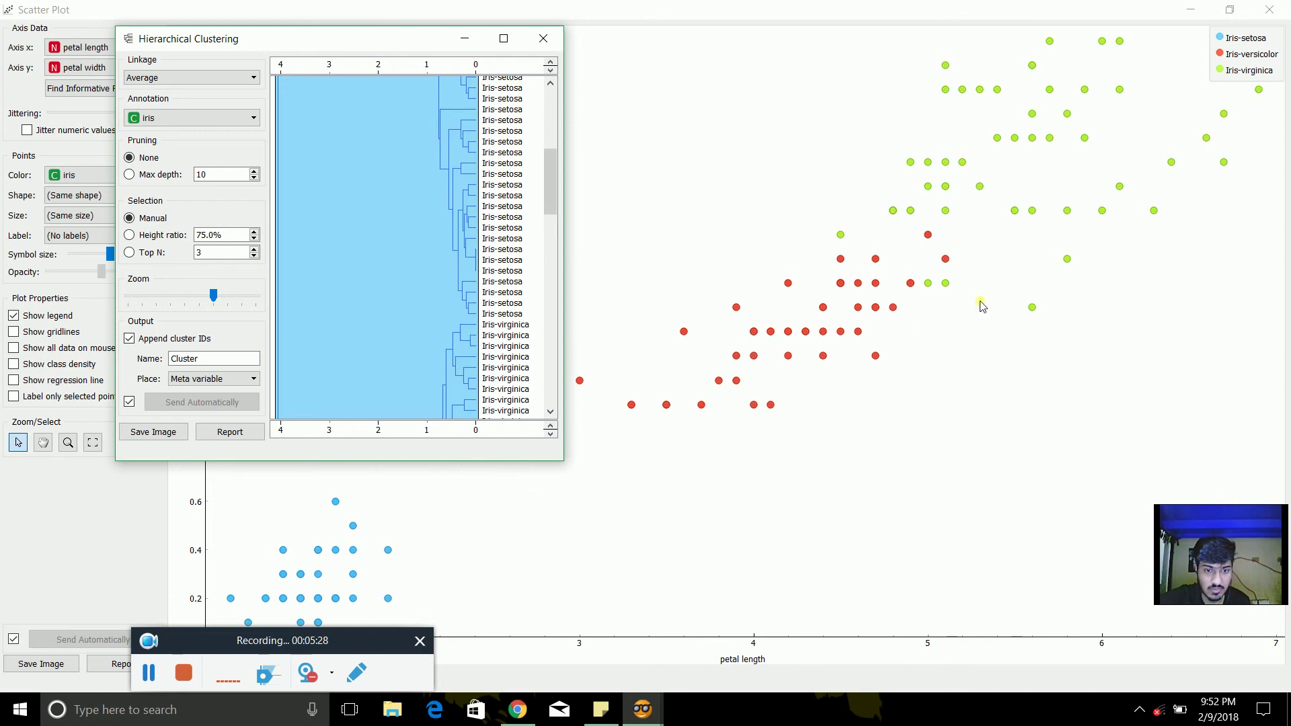